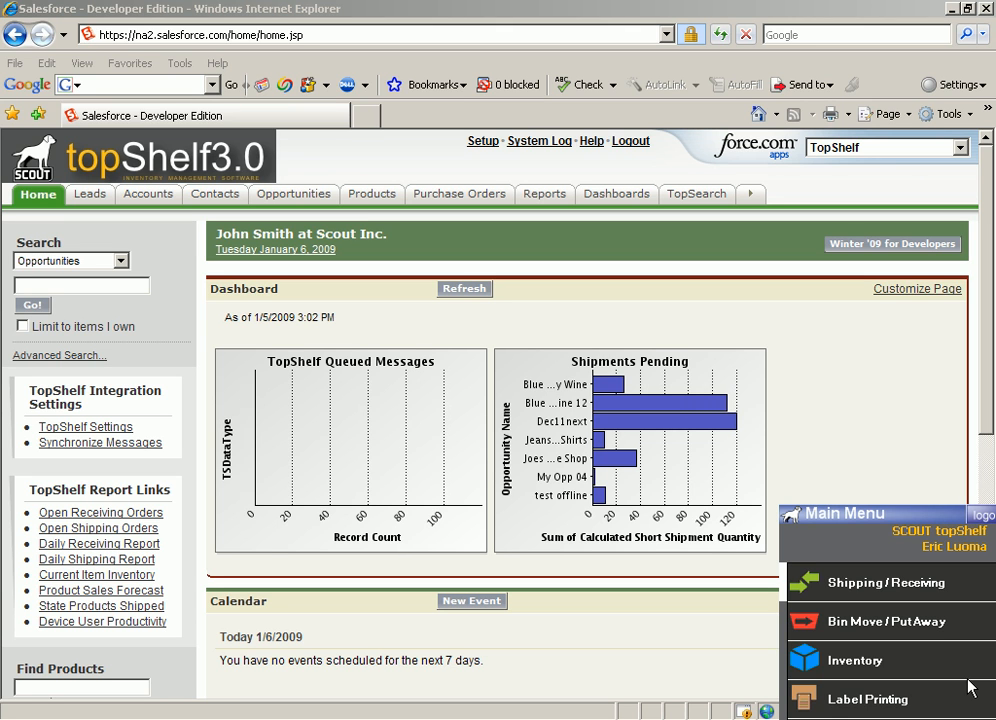
# Create and save a new purchase order for the account "the wine company" with PO date 1/6/2009.
pyautogui.click(460, 197)
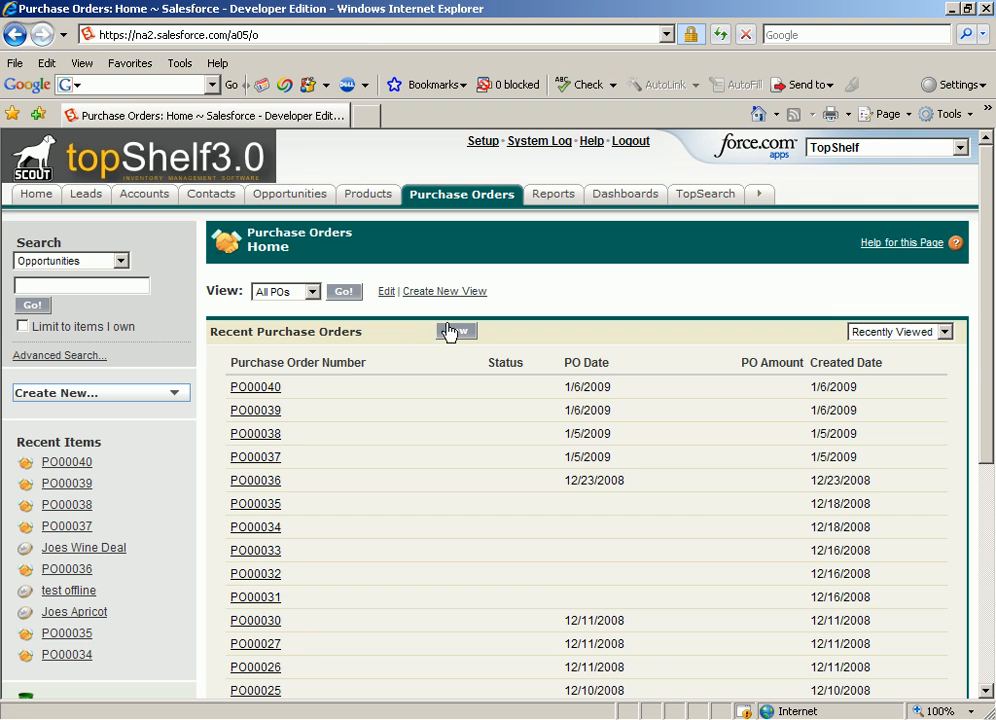
pyautogui.click(455, 331)
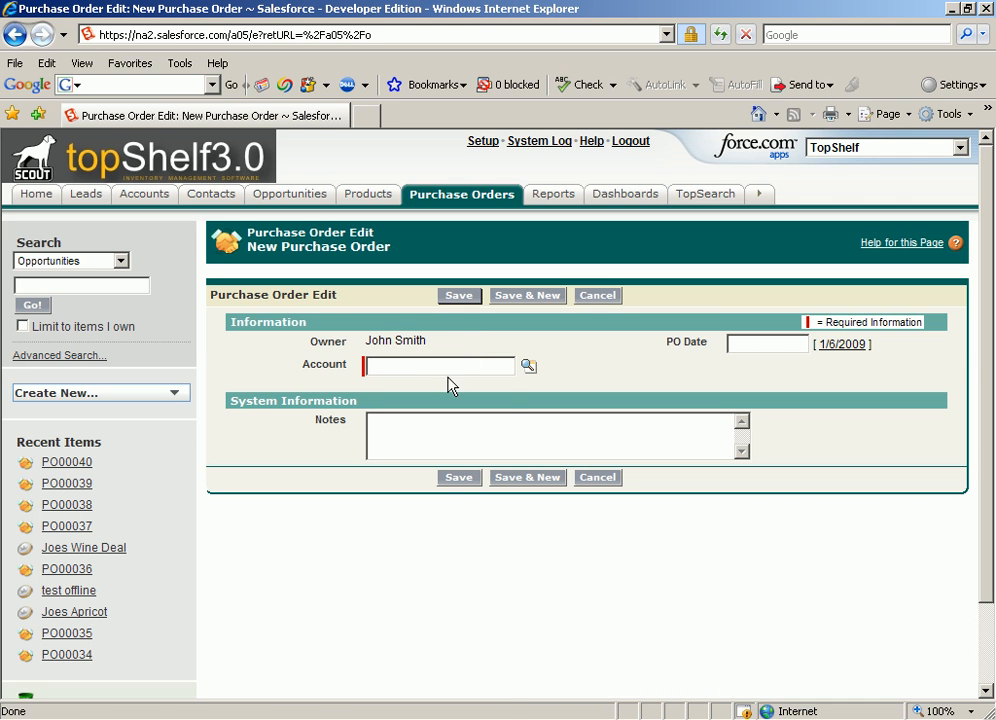
pyautogui.doubleClick(438, 366)
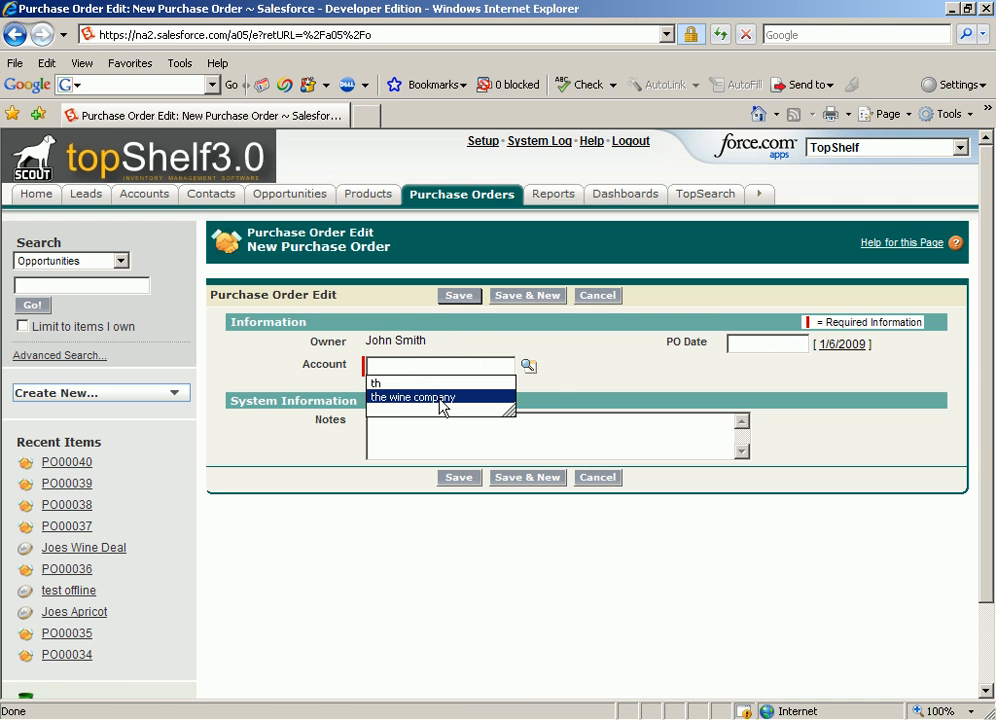
pyautogui.click(440, 398)
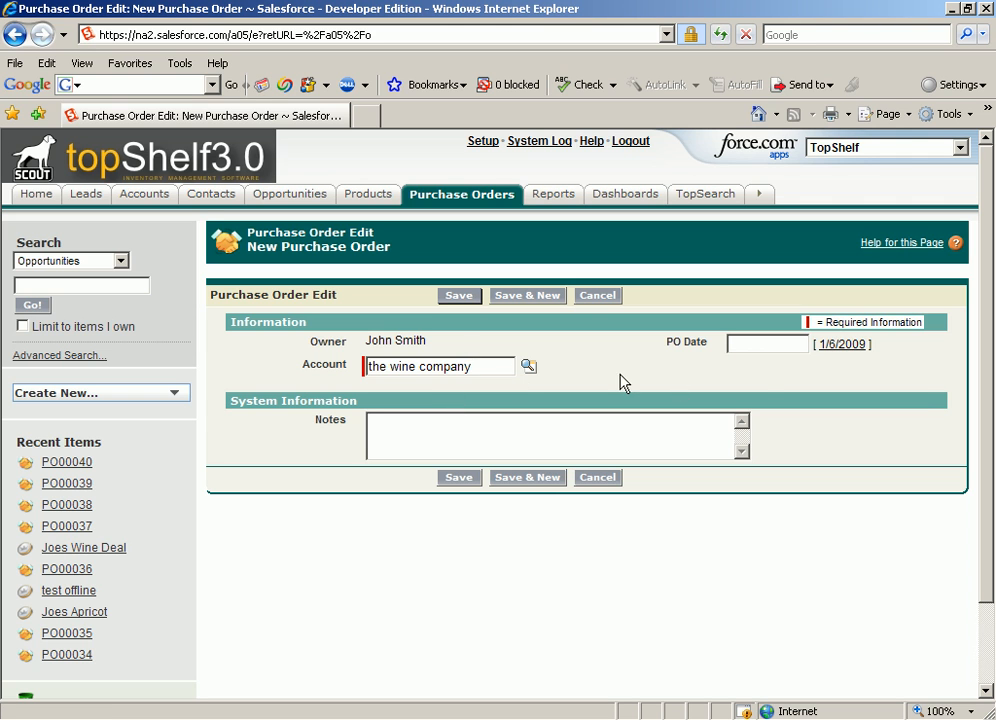
pyautogui.click(750, 345)
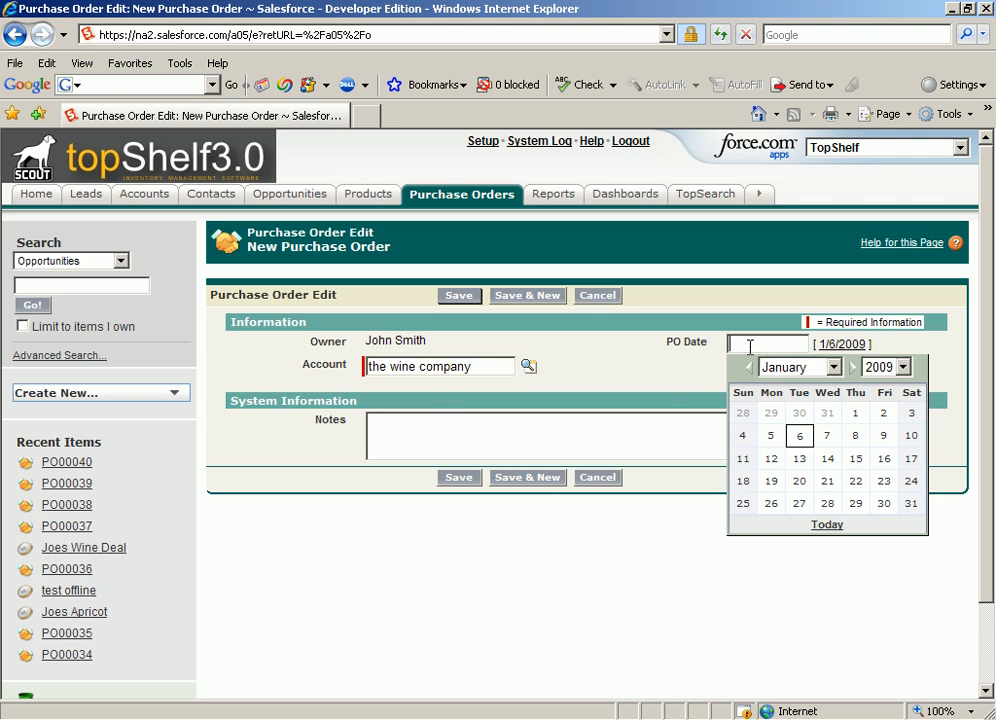
pyautogui.click(799, 436)
pyautogui.click(458, 305)
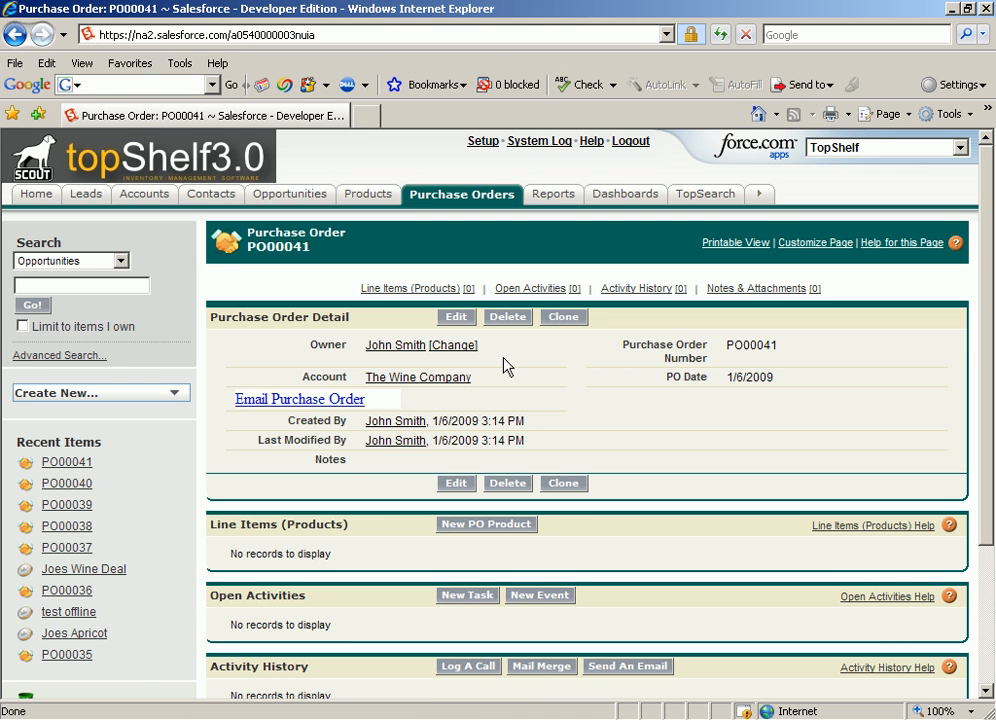
# Start a new PO product line on the purchase order and look up Pinot Noir as its product.
pyautogui.click(501, 524)
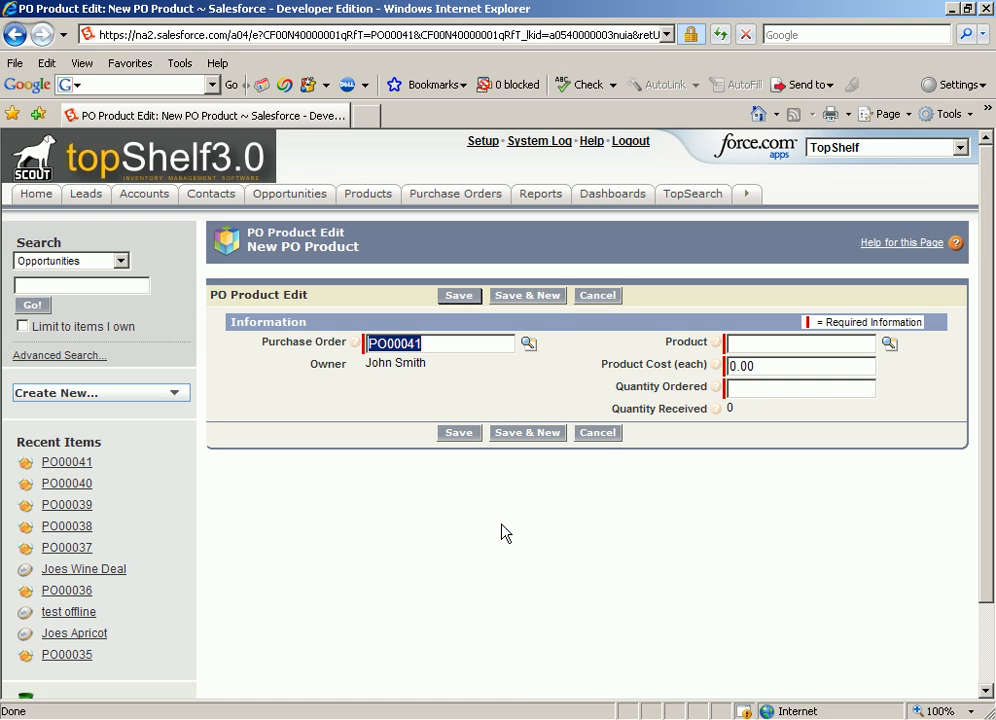
pyautogui.click(737, 346)
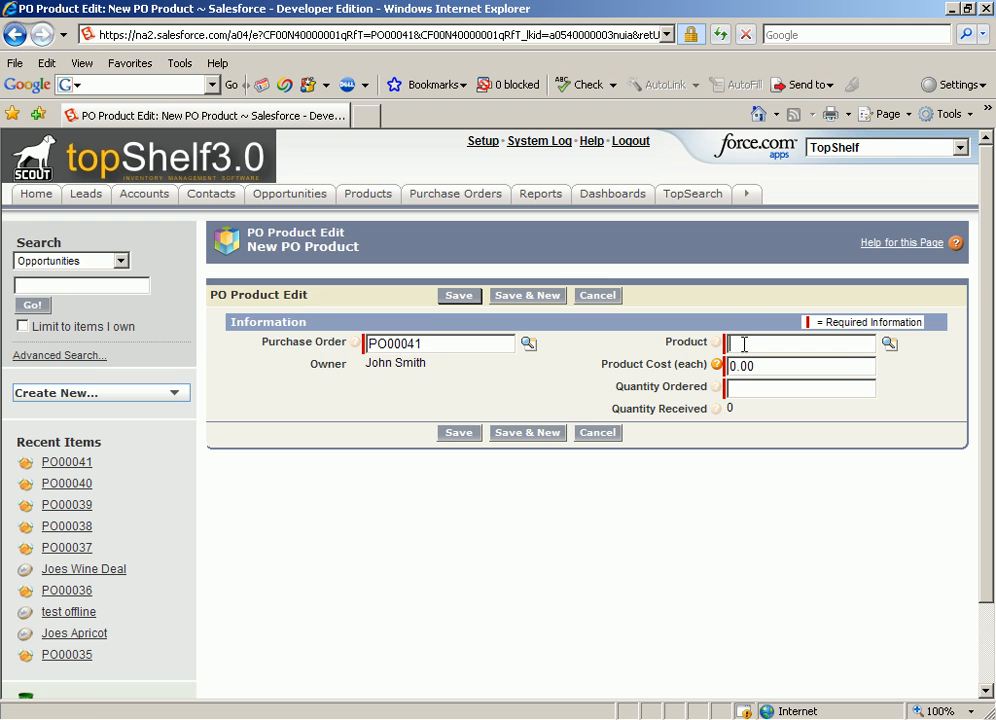
pyautogui.click(887, 348)
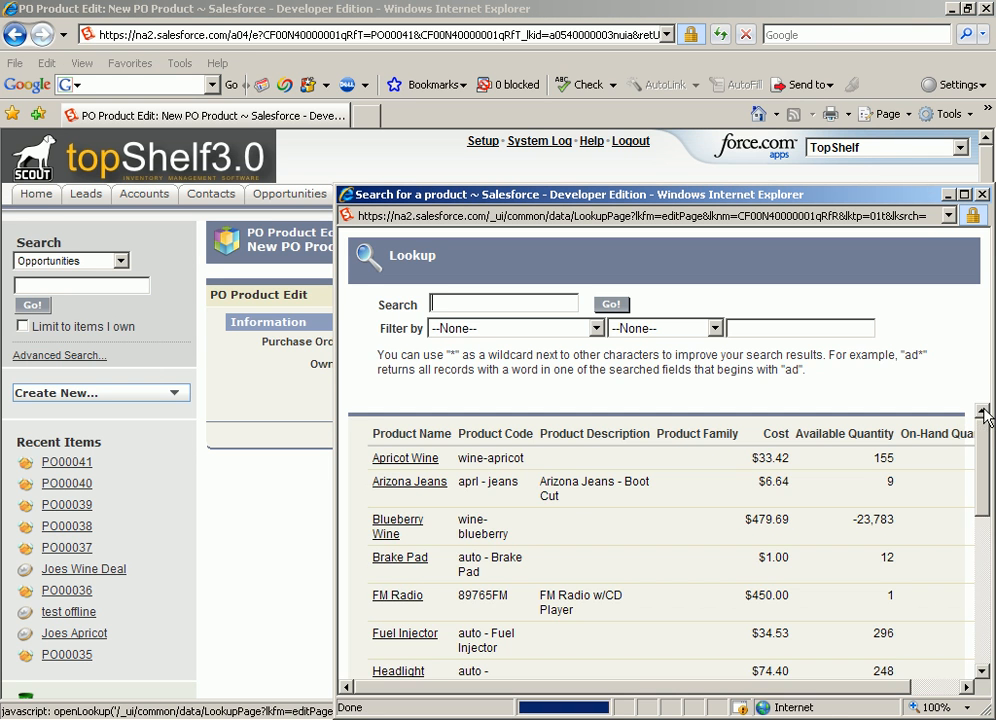
pyautogui.moveTo(985, 415); pyautogui.dragTo(985, 525)
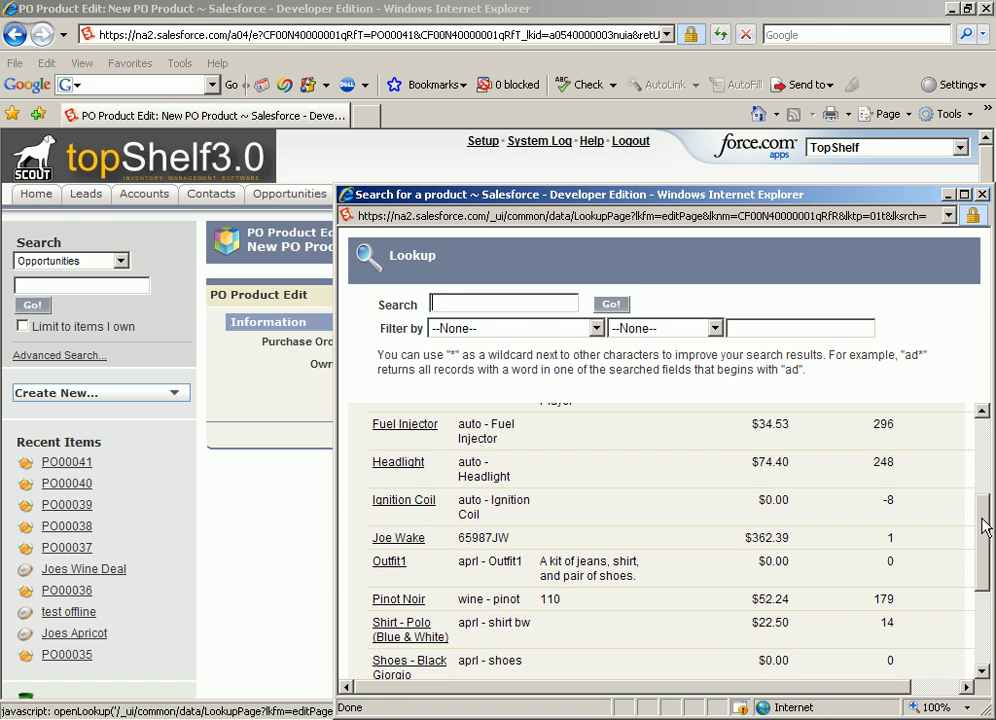
pyautogui.click(405, 599)
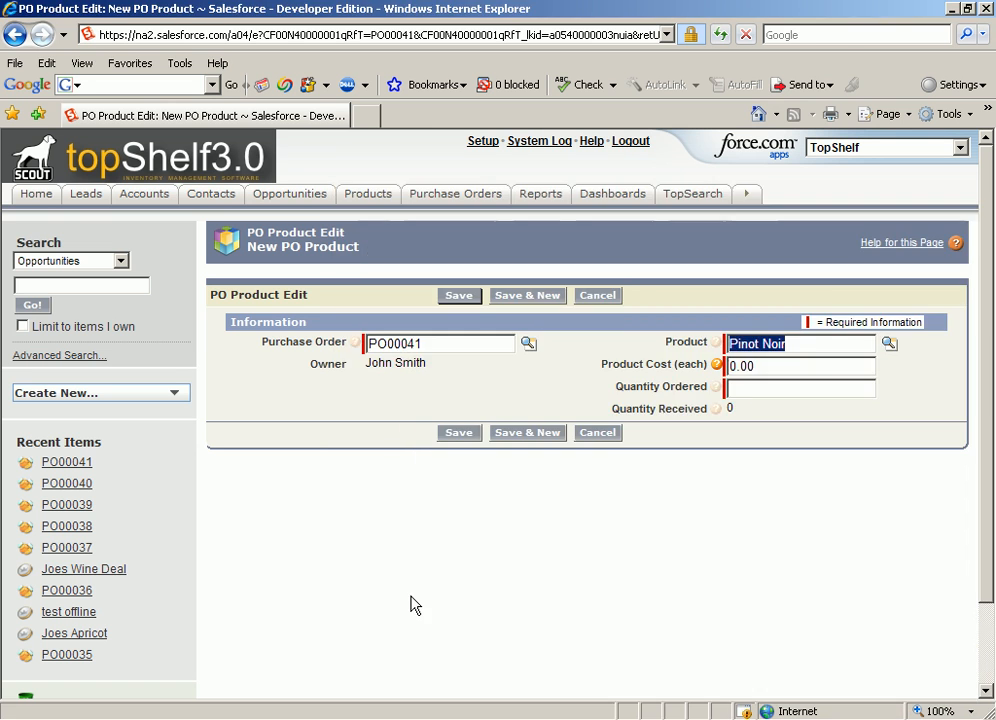
# Set the line's product cost to 65 and quantity ordered to 97, and save the PO product.
pyautogui.doubleClick(767, 365)
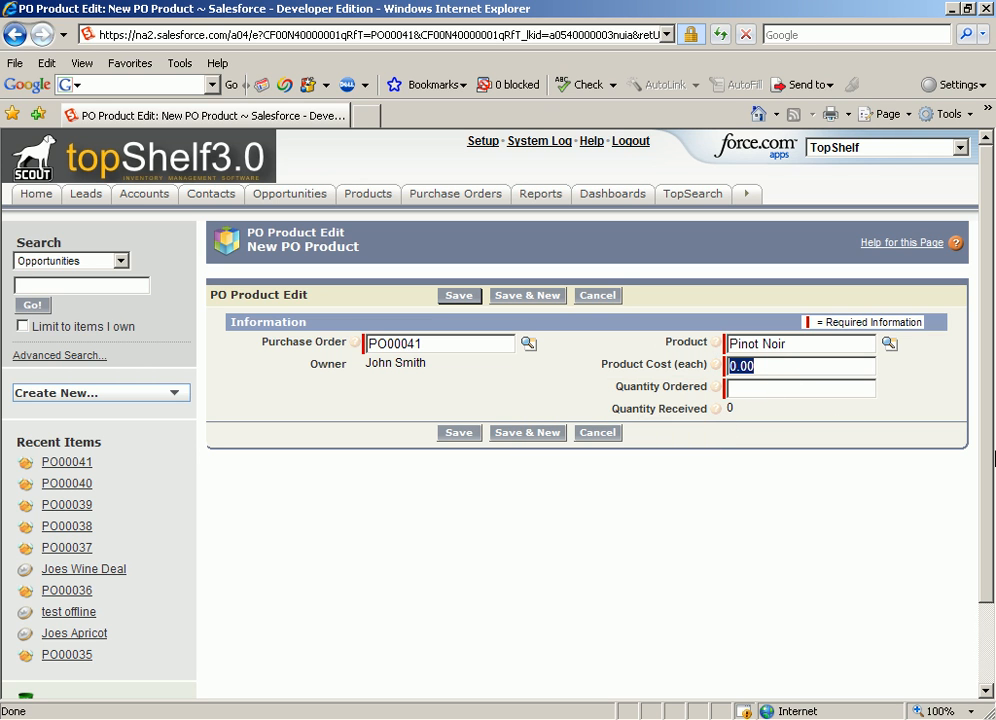
pyautogui.write('65')
pyautogui.click(782, 389)
pyautogui.write('97')
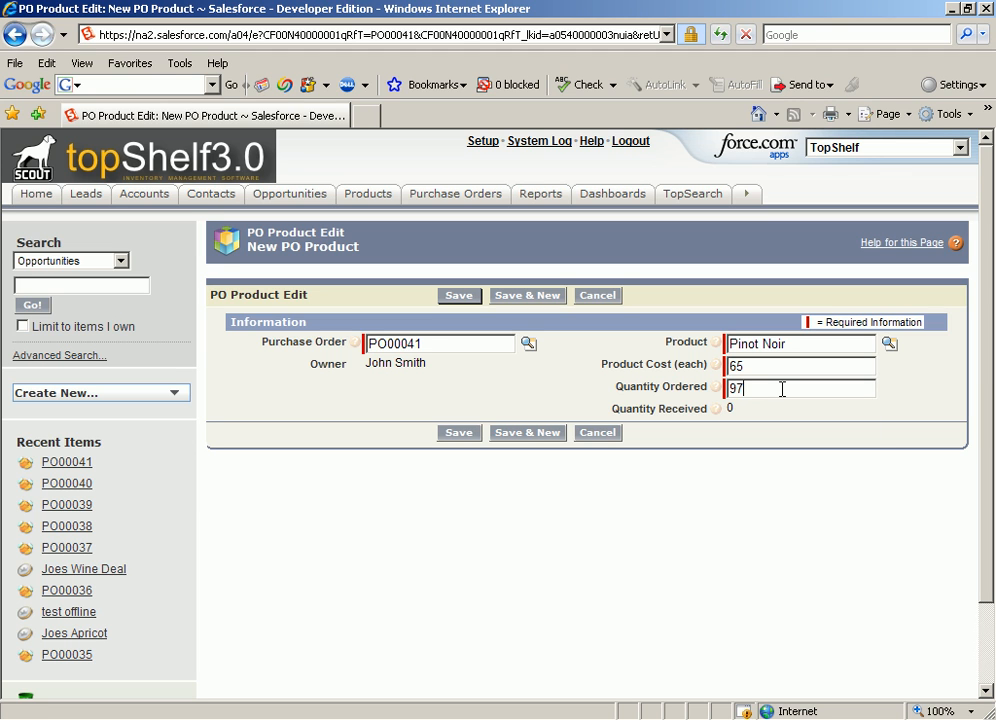
pyautogui.click(460, 436)
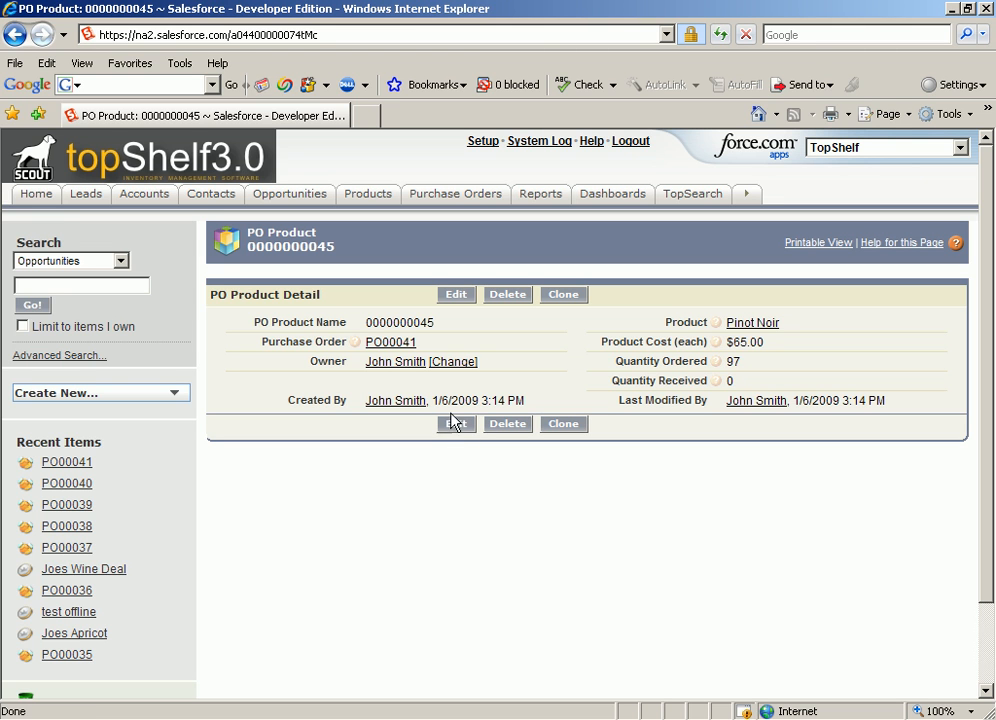
# Run the topShelf message synchronization from the home page and confirm it.
pyautogui.click(49, 197)
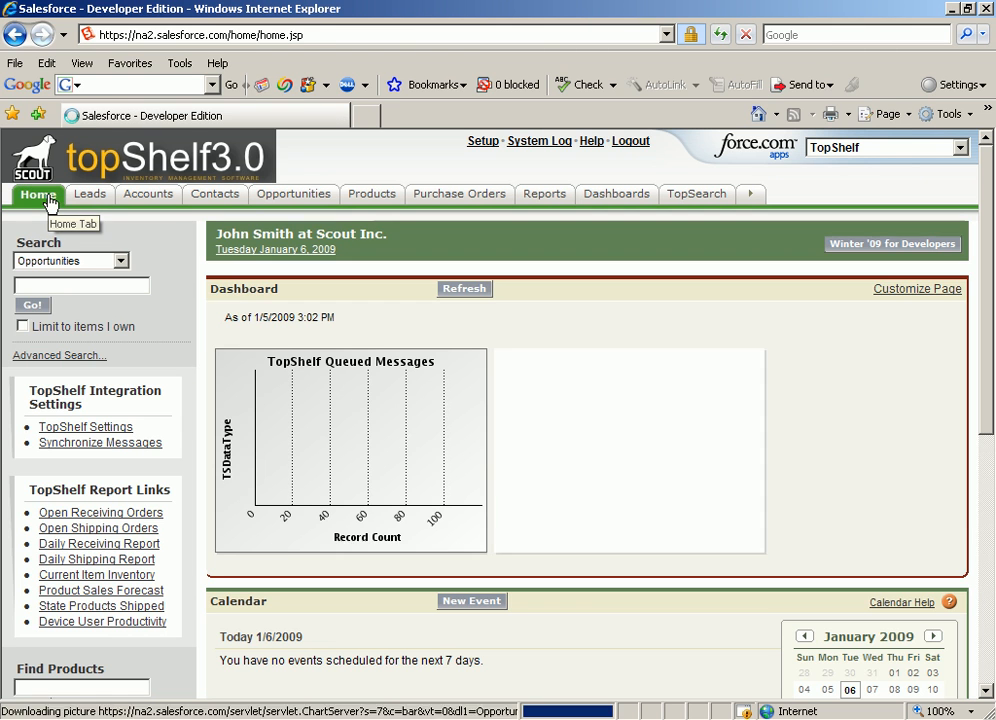
pyautogui.click(101, 445)
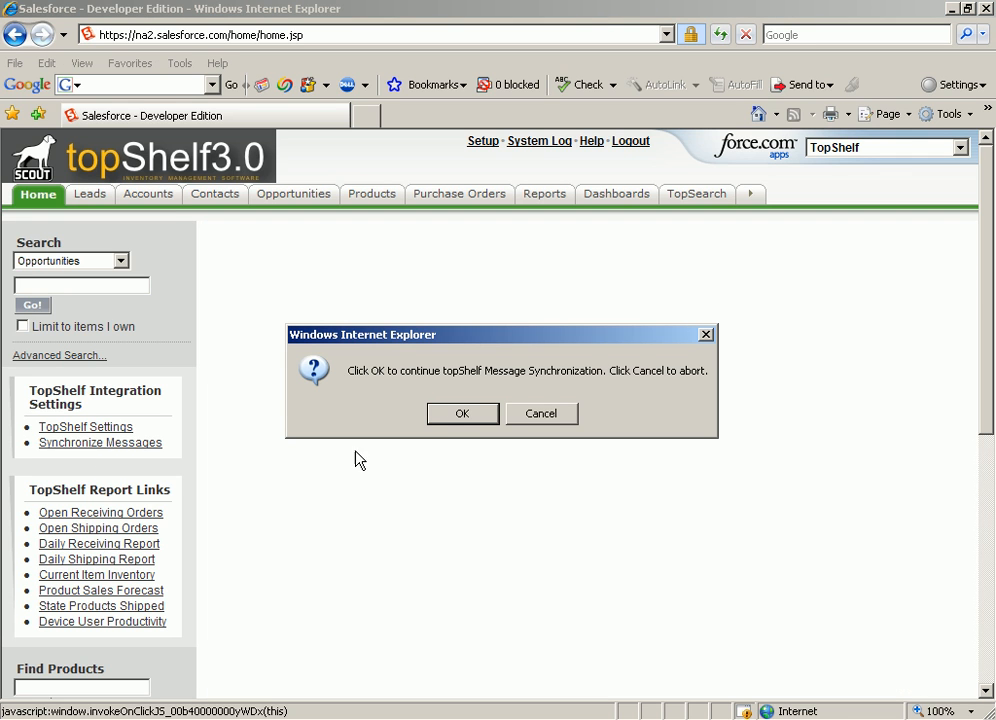
pyautogui.click(446, 421)
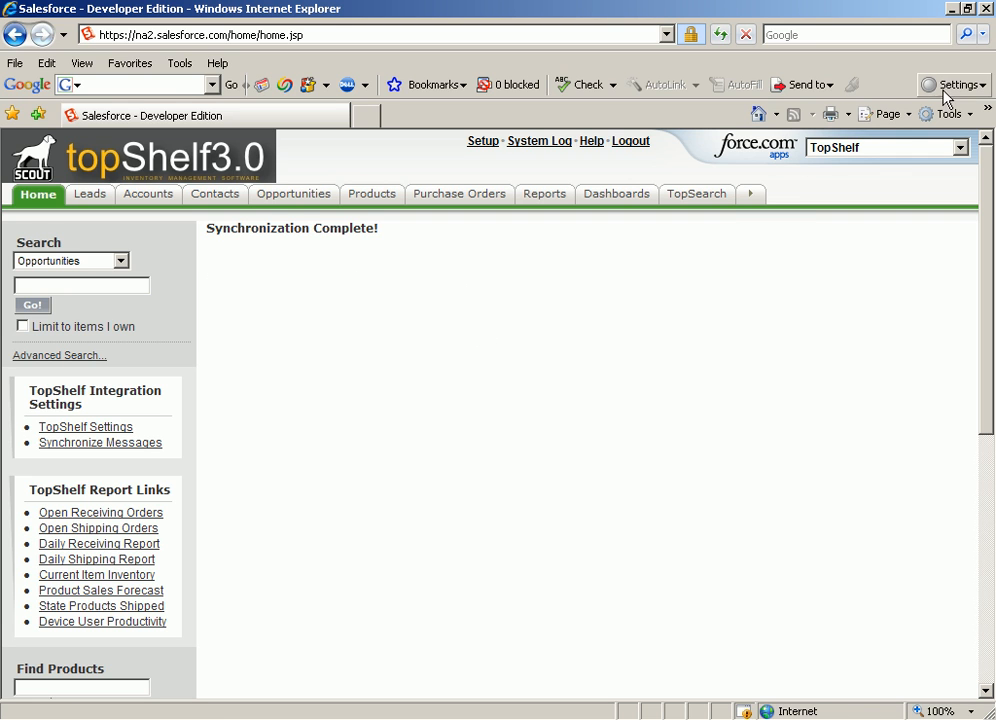
# Switch to the topShelf device client, move its window over the middle of the page, and open the Receiving screen.
pyautogui.click(952, 9)
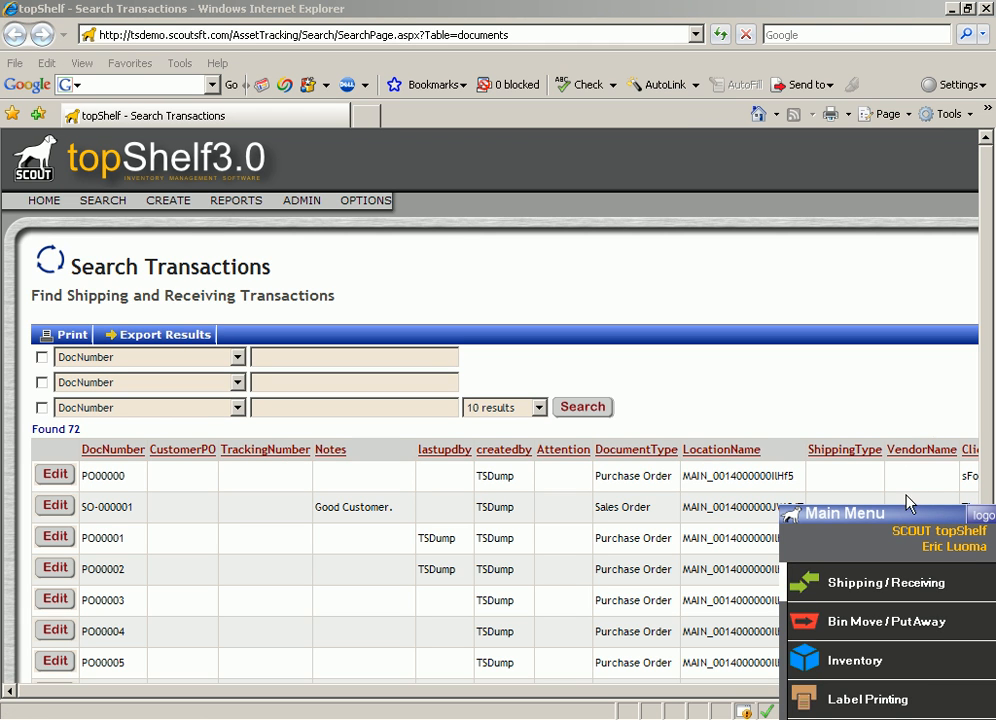
pyautogui.moveTo(919, 534); pyautogui.dragTo(765, 262)
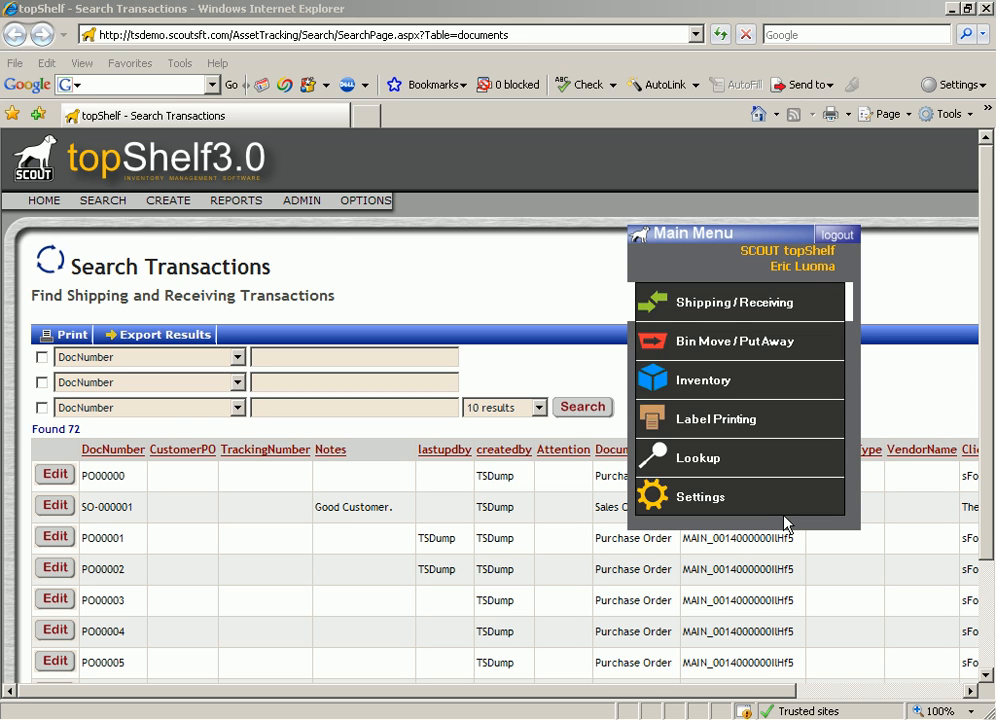
pyautogui.click(731, 303)
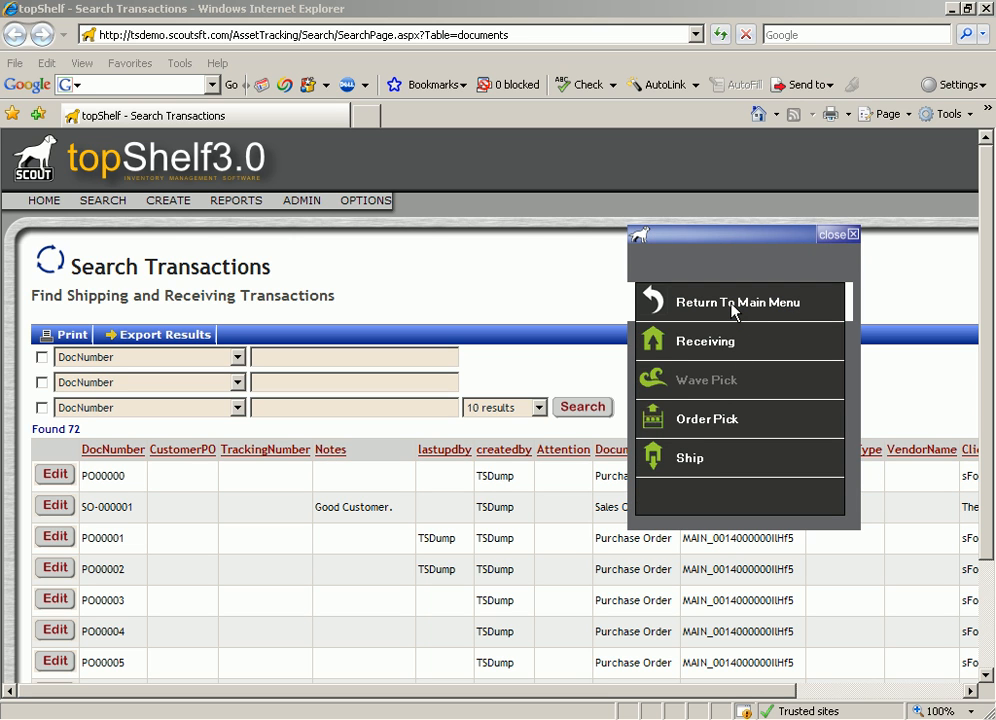
pyautogui.click(713, 345)
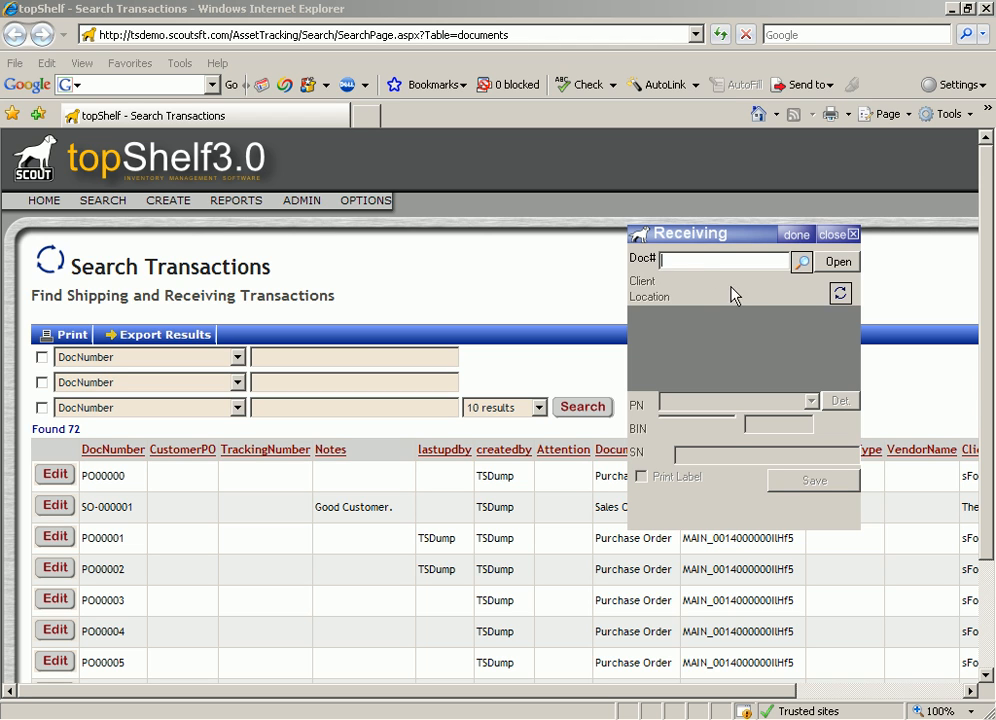
# Look up the open transactions and open the newly created purchase order for receiving.
pyautogui.click(805, 264)
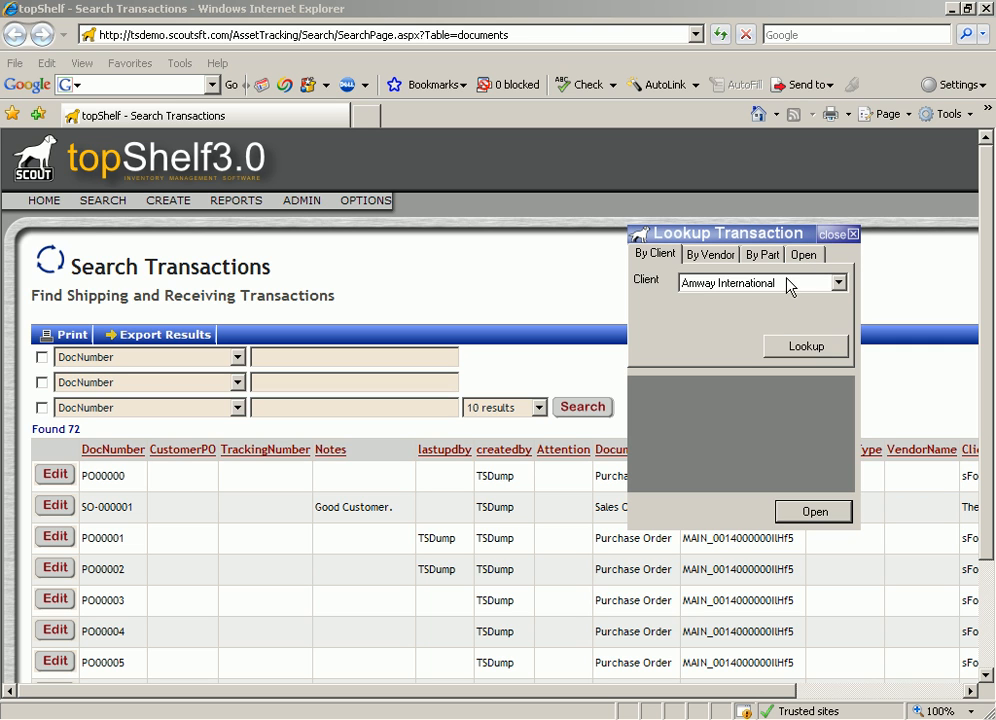
pyautogui.click(805, 256)
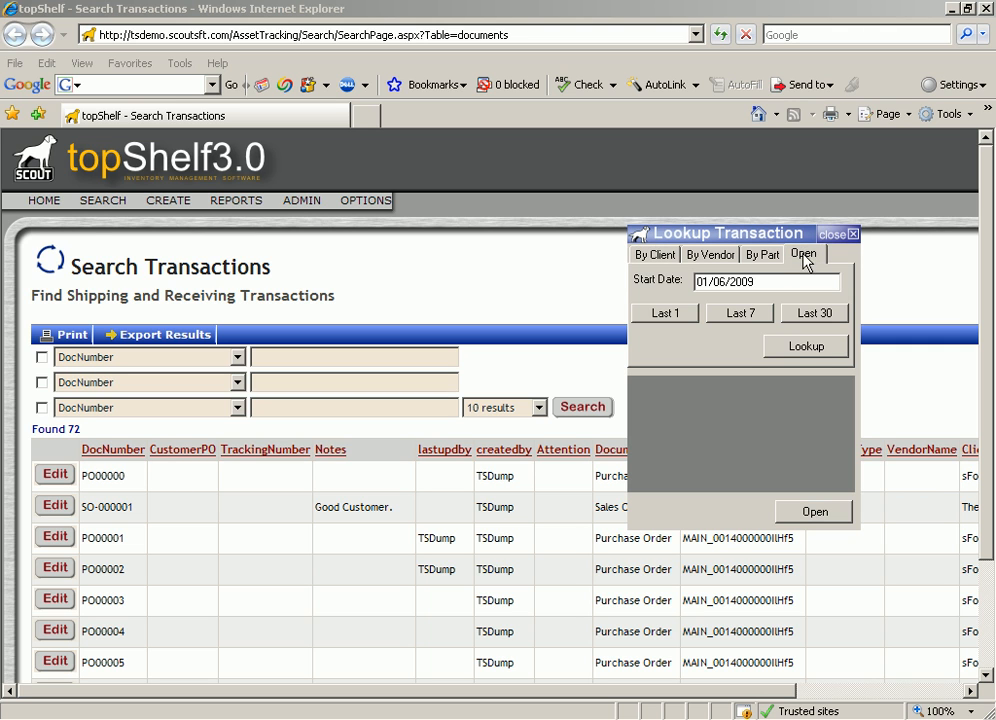
pyautogui.click(802, 352)
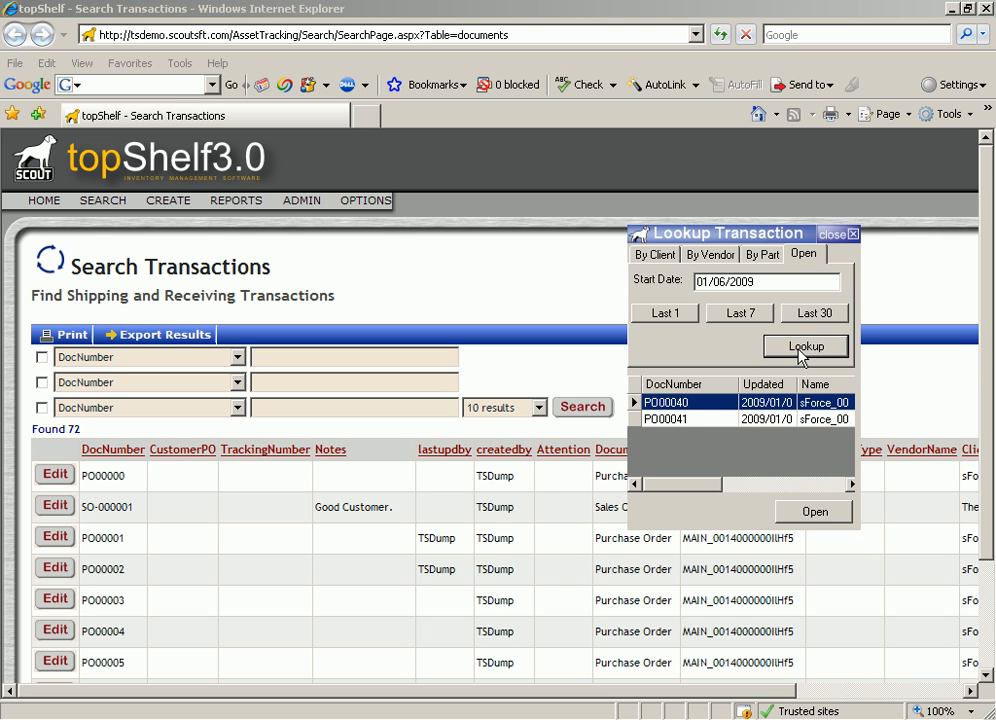
pyautogui.click(652, 419)
pyautogui.click(827, 513)
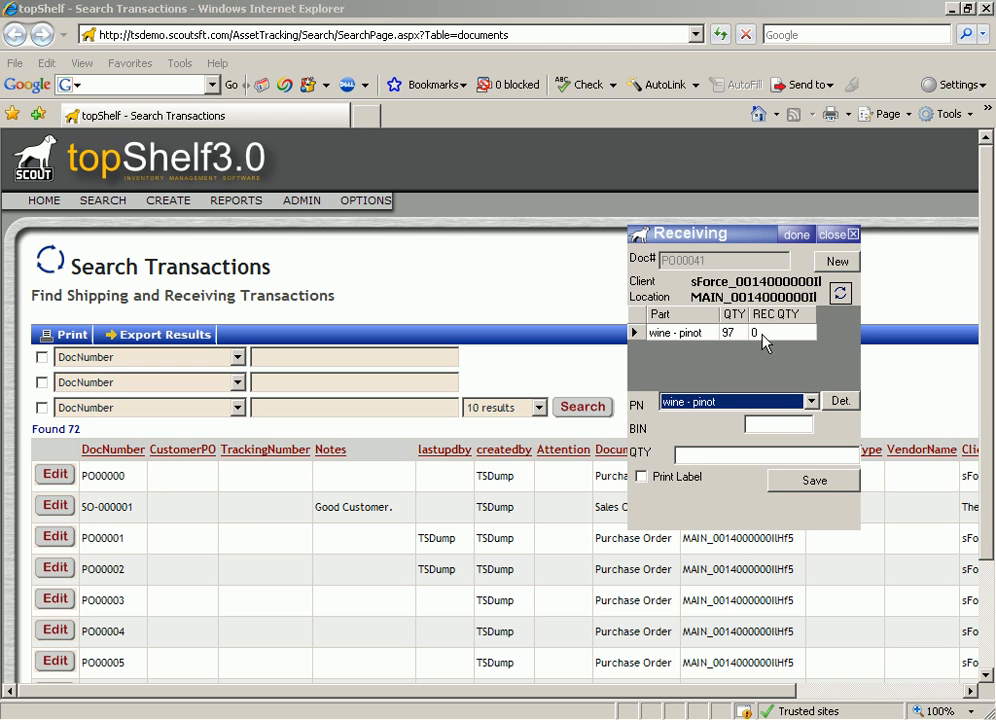
# Receive 97 units of wine - pinot into bin1, save the receipt, refresh the line list and close Receiving.
pyautogui.click(776, 422)
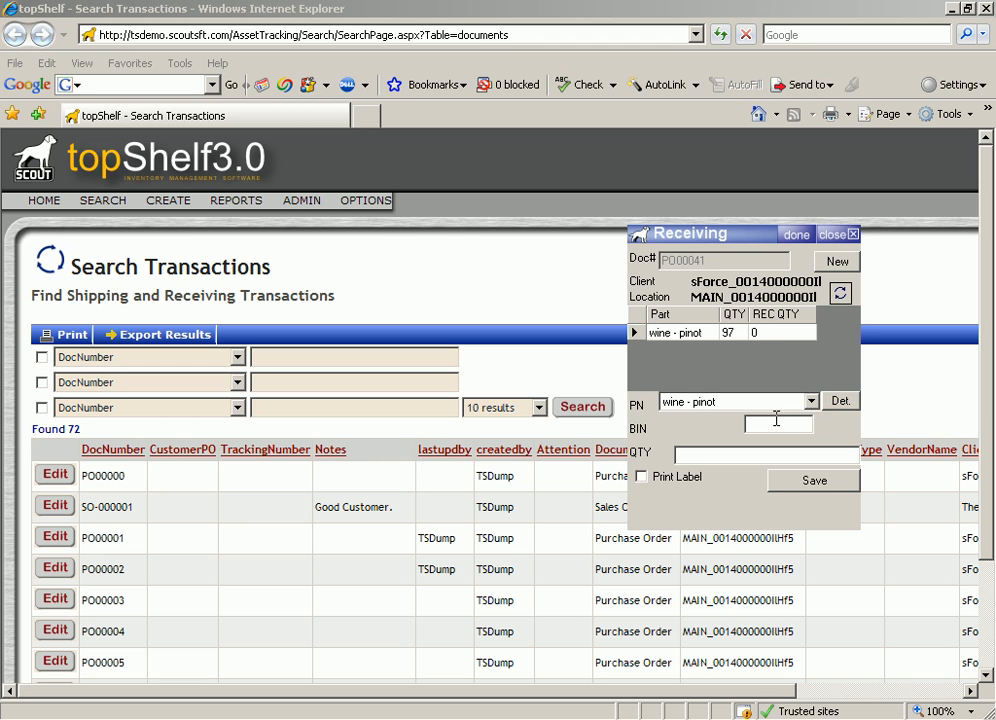
pyautogui.write('bin1')
pyautogui.click(716, 452)
pyautogui.write('97')
pyautogui.click(815, 485)
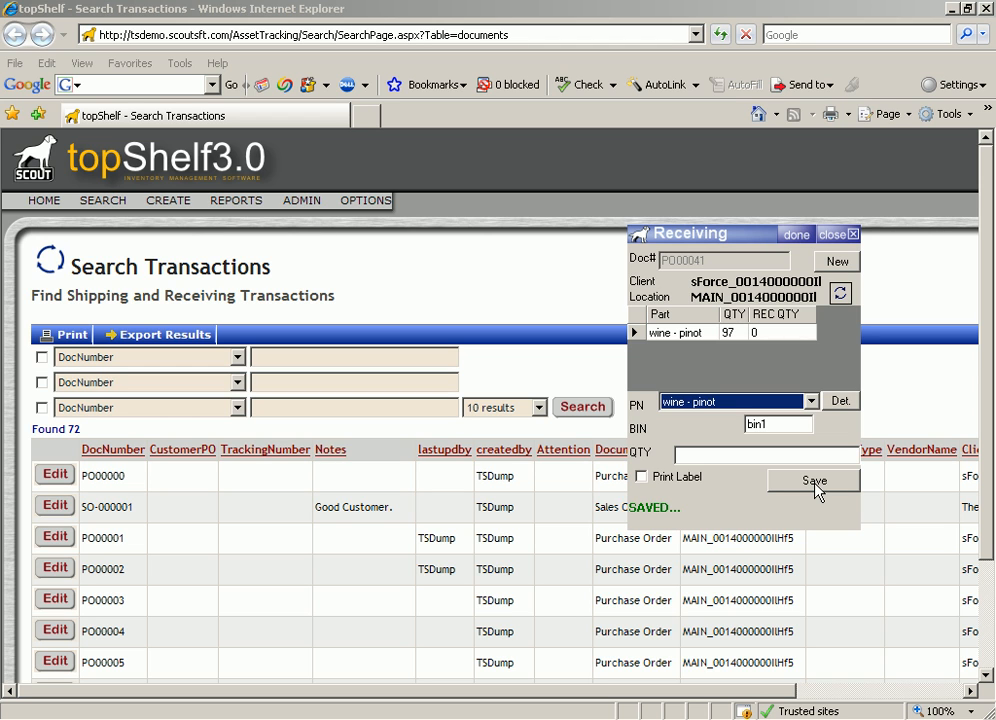
pyautogui.click(840, 293)
pyautogui.click(836, 237)
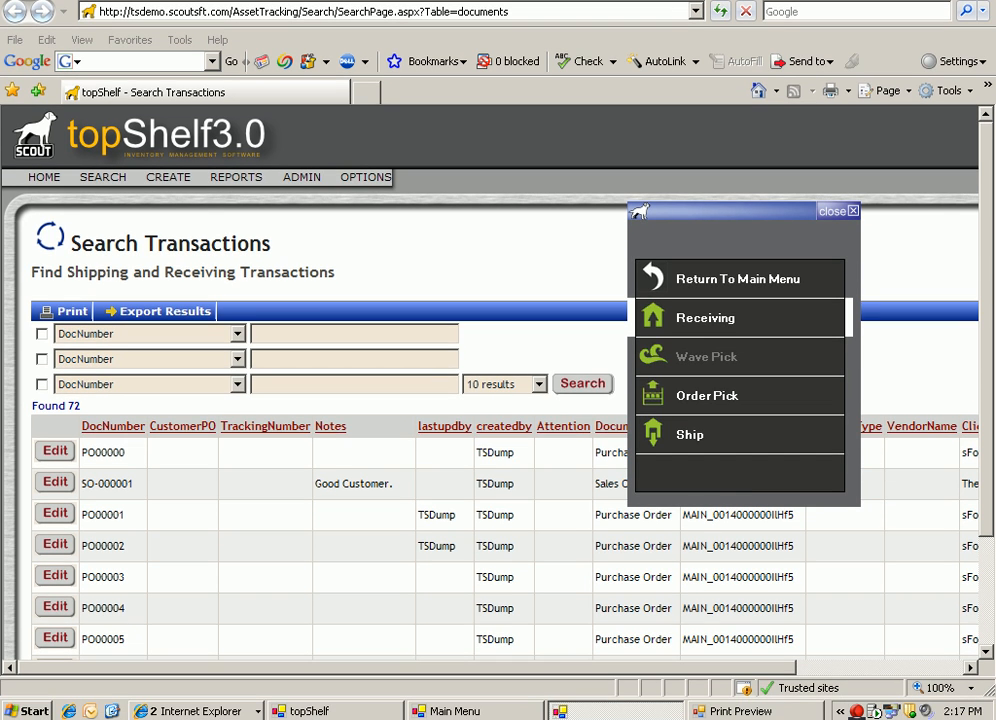
# Switch back to the Salesforce window and run the topShelf message synchronization again.
pyautogui.click(187, 712)
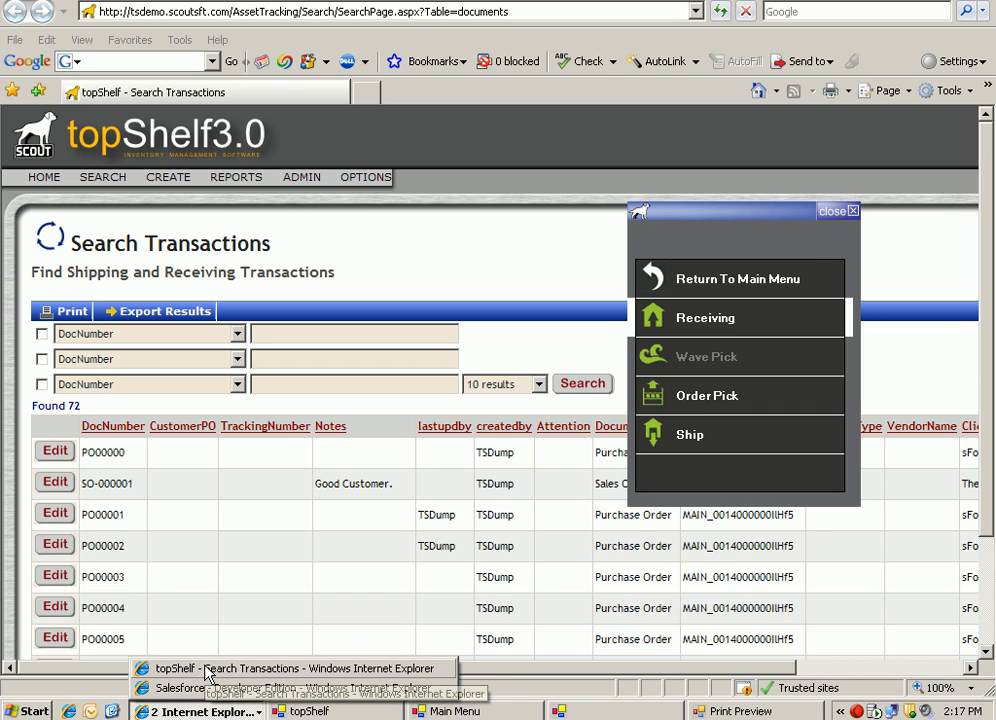
pyautogui.click(207, 688)
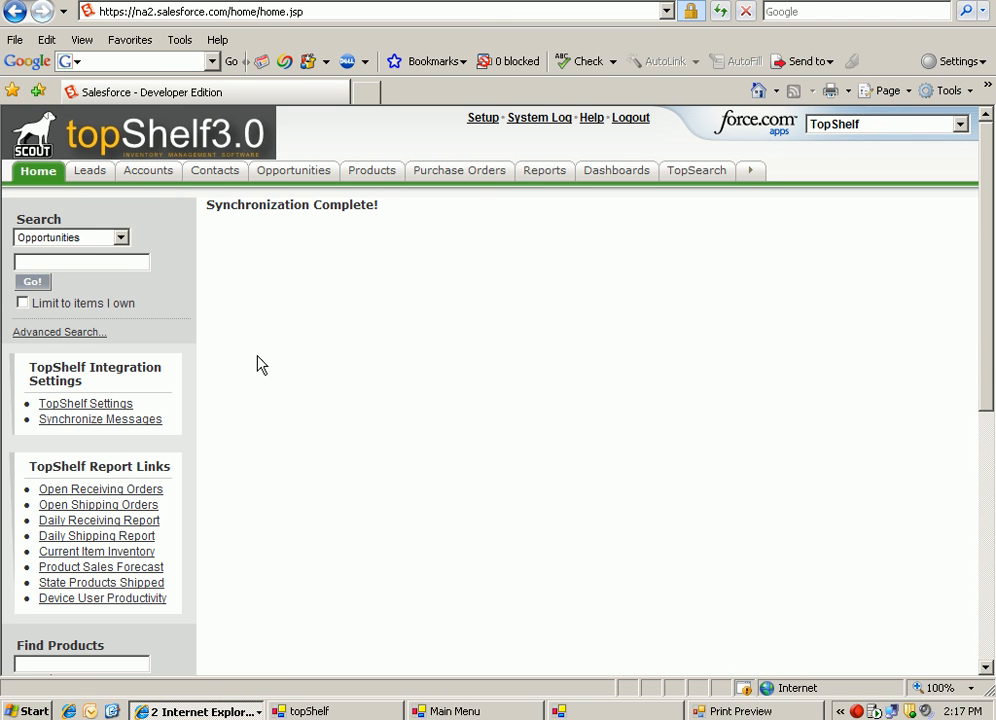
pyautogui.click(72, 426)
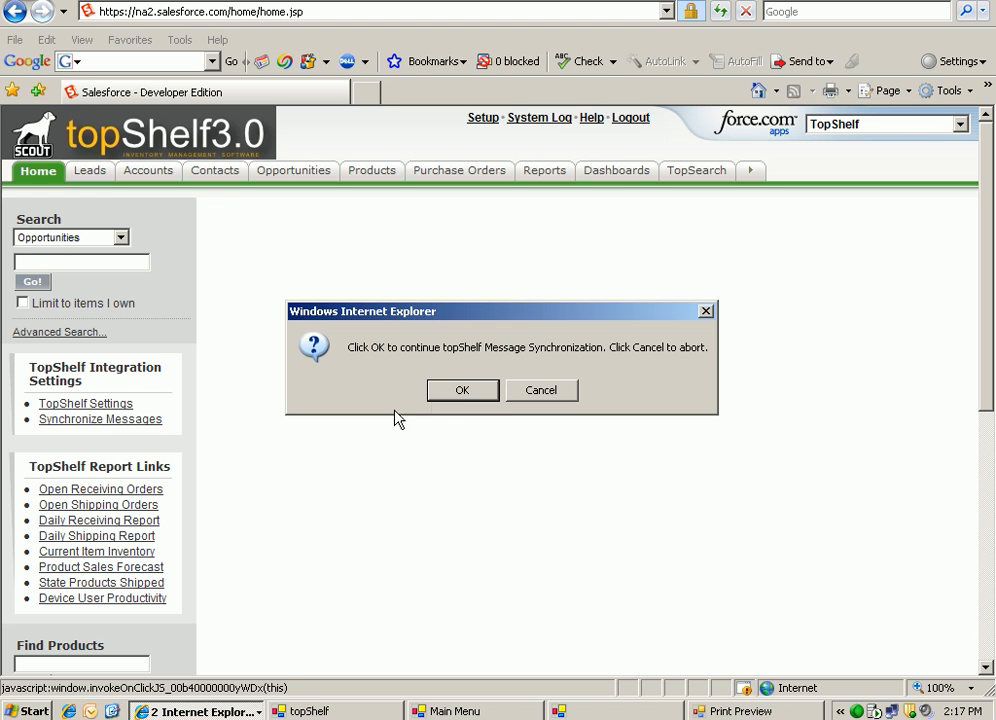
pyautogui.click(446, 399)
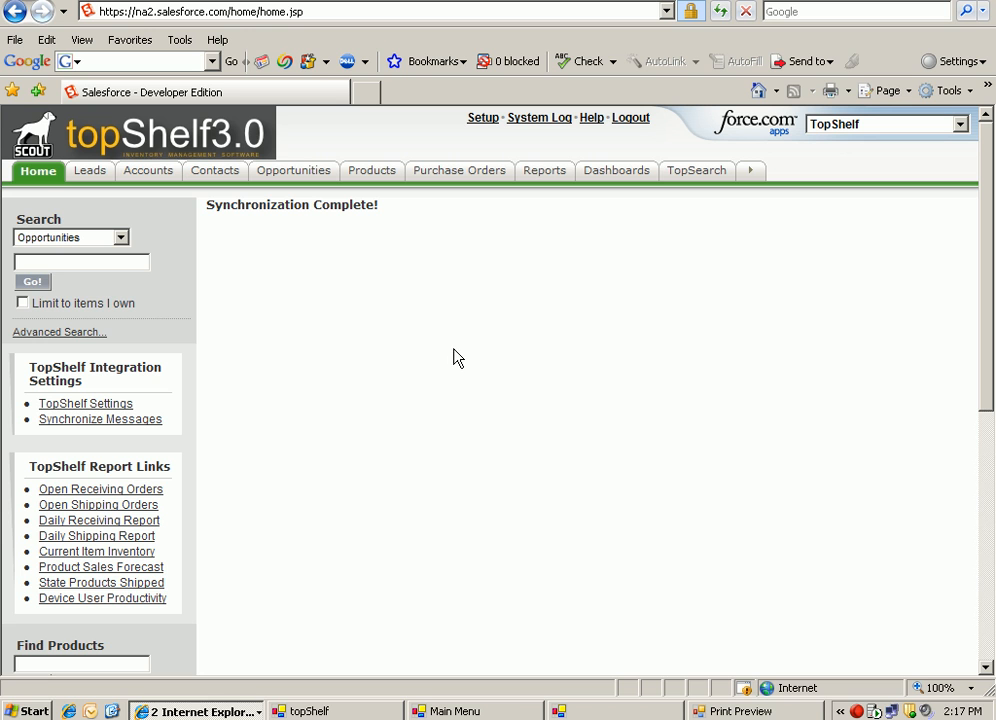
# Open the new purchase order's record to check the quantity received on its Pinot Noir line item.
pyautogui.click(465, 178)
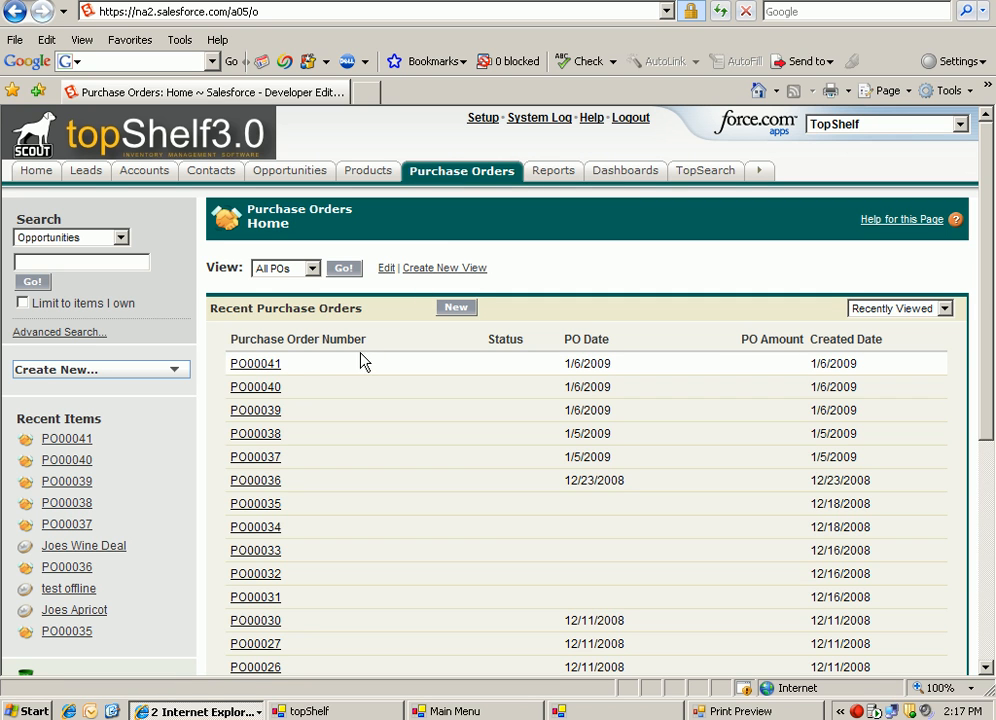
pyautogui.click(268, 366)
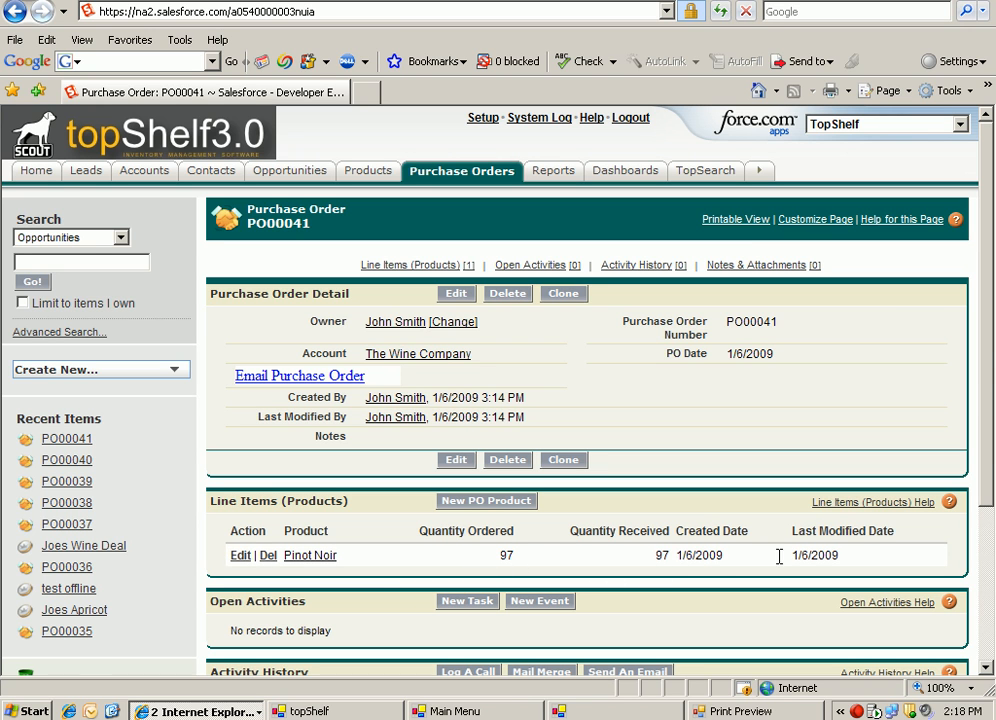
pyautogui.moveTo(988, 352)
pyautogui.mouseDown()
pyautogui.moveTo(985, 580)
pyautogui.moveTo(993, 350)
pyautogui.mouseUp()
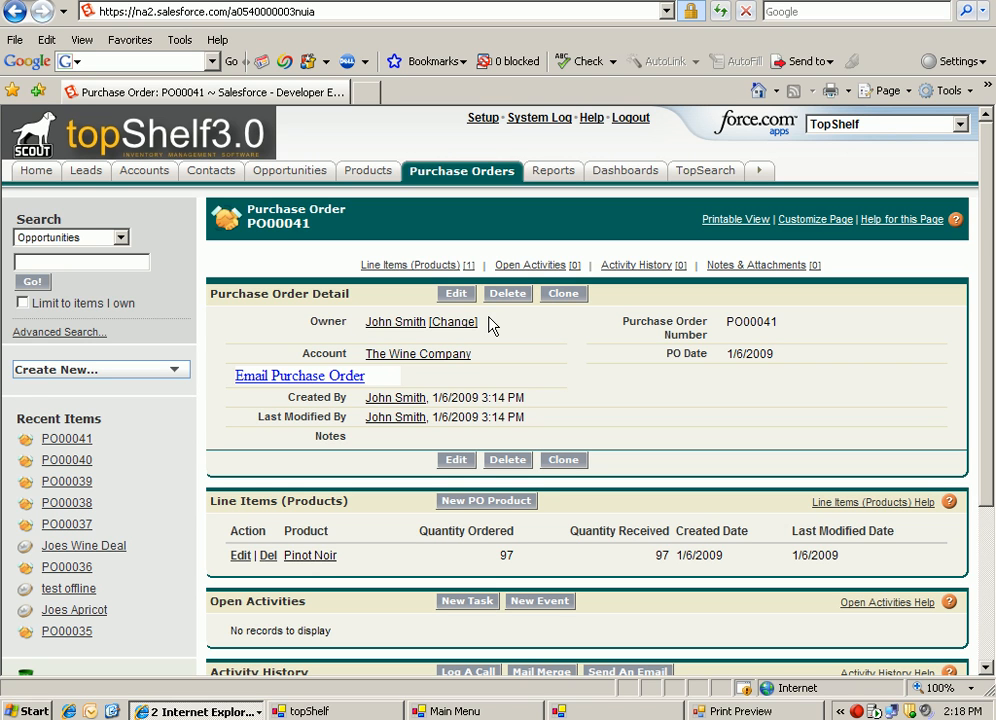
# Start a new opportunity and name it Joes Pinot Noir Deal.
pyautogui.click(292, 172)
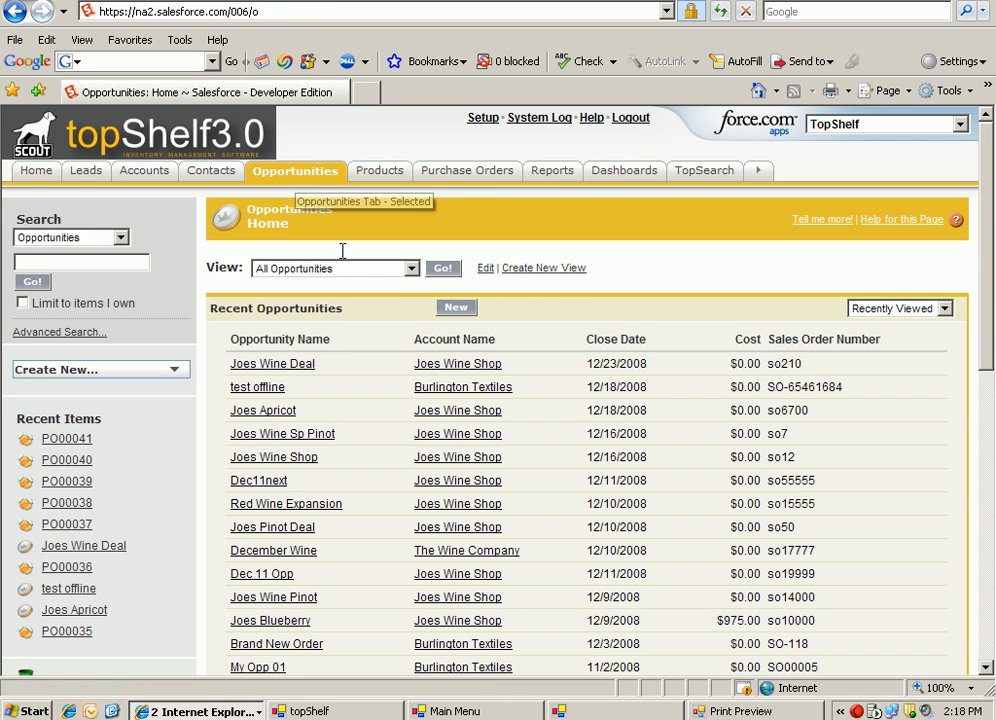
pyautogui.click(451, 310)
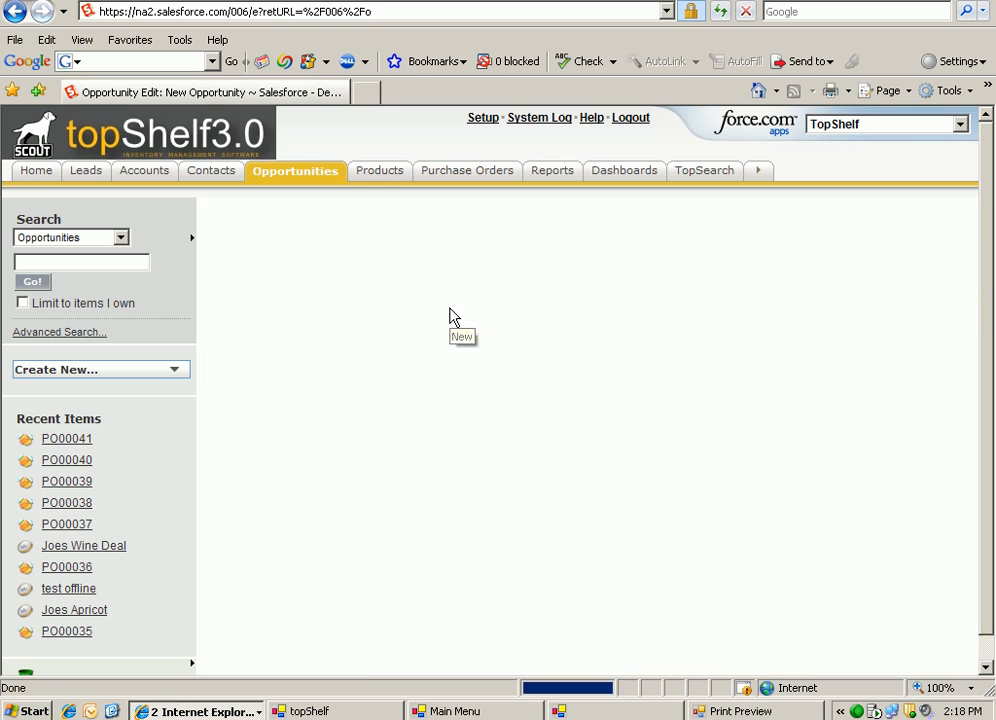
pyautogui.doubleClick(427, 366)
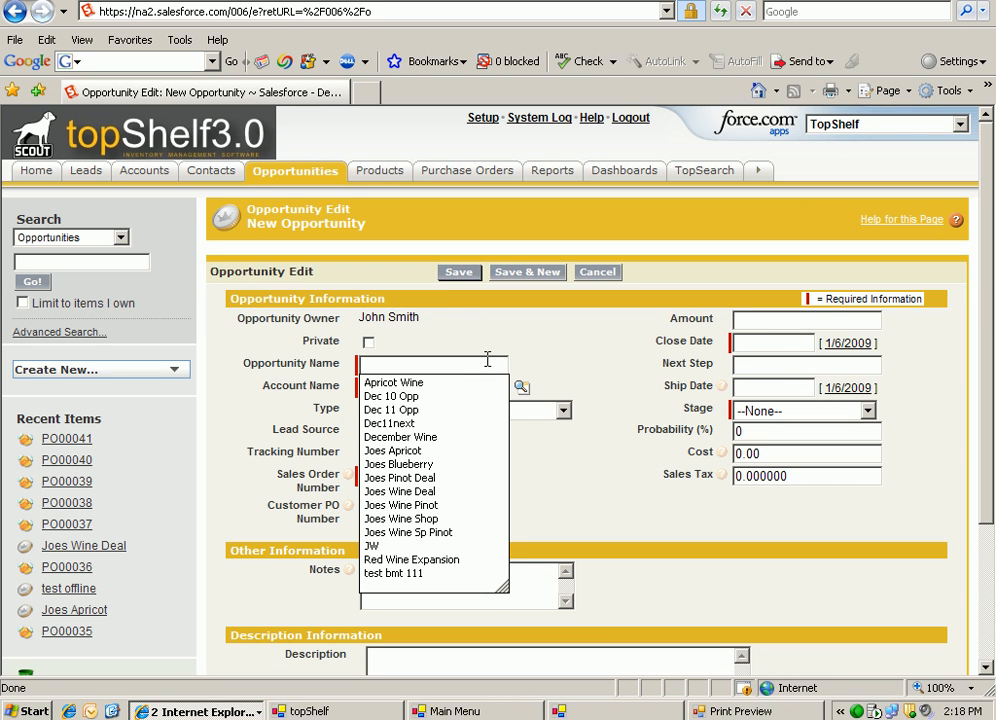
pyautogui.write('JO')
pyautogui.press('BackSpace')
pyautogui.write('oes')
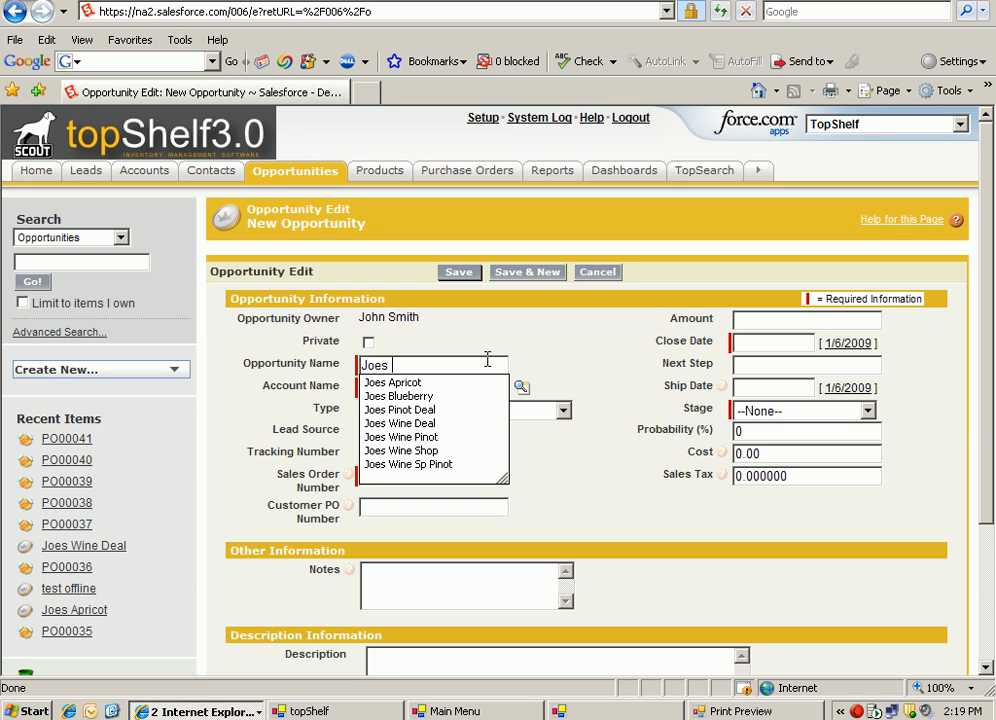
pyautogui.write(' Pinot NO')
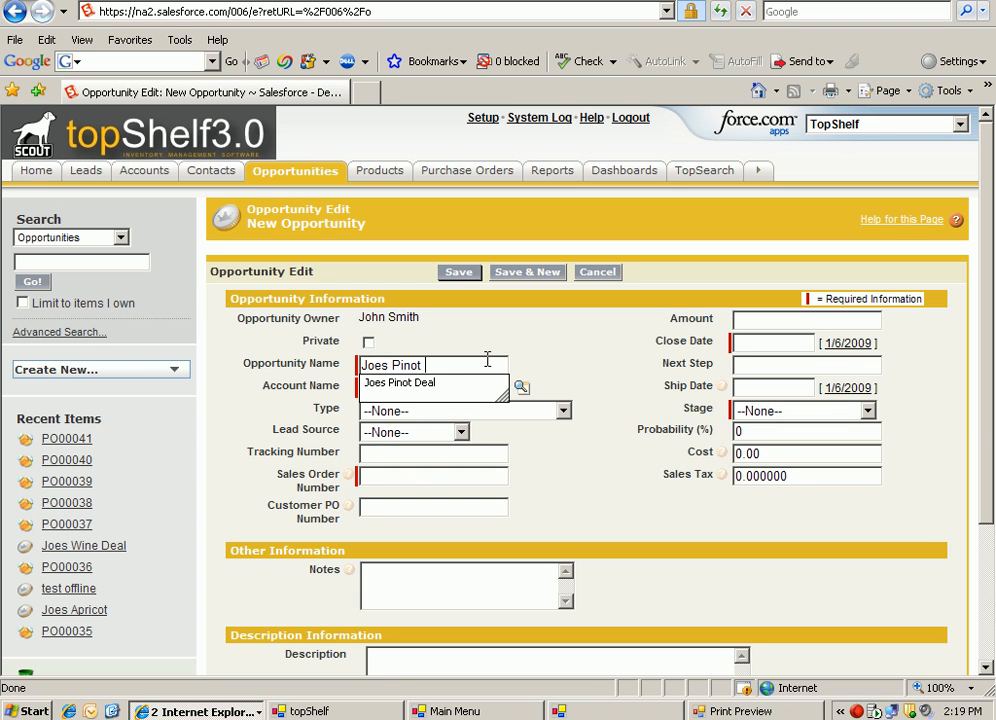
pyautogui.press('BackSpace')
pyautogui.write('oi')
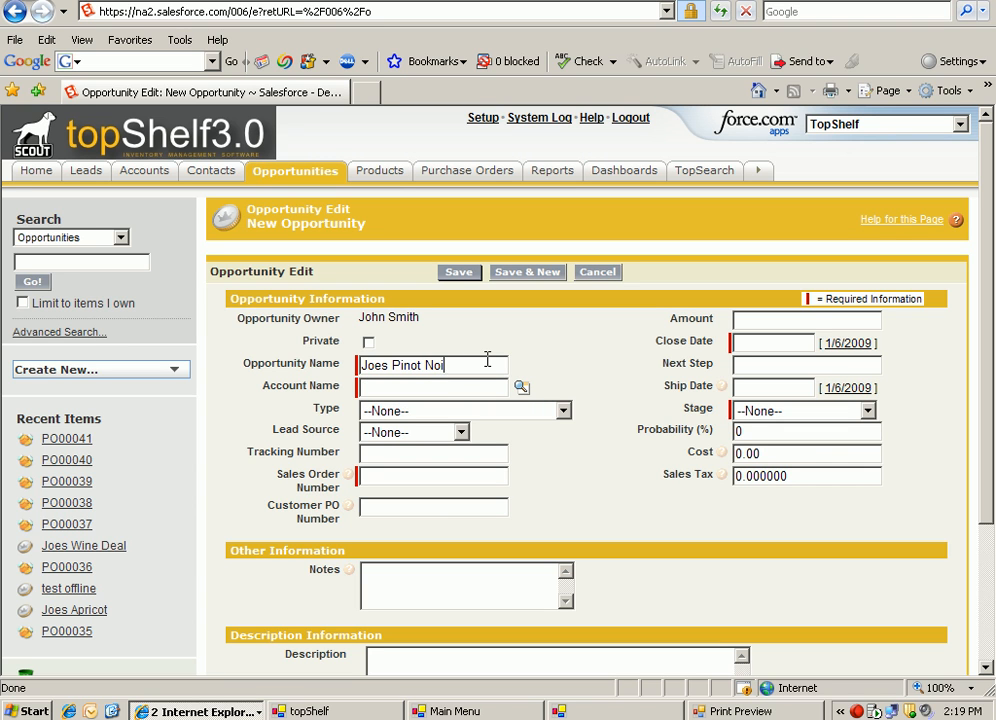
pyautogui.write('r Deal')
# Look up the opportunity's account and assign Joes Wine Shop.
pyautogui.click(486, 388)
pyautogui.click(520, 388)
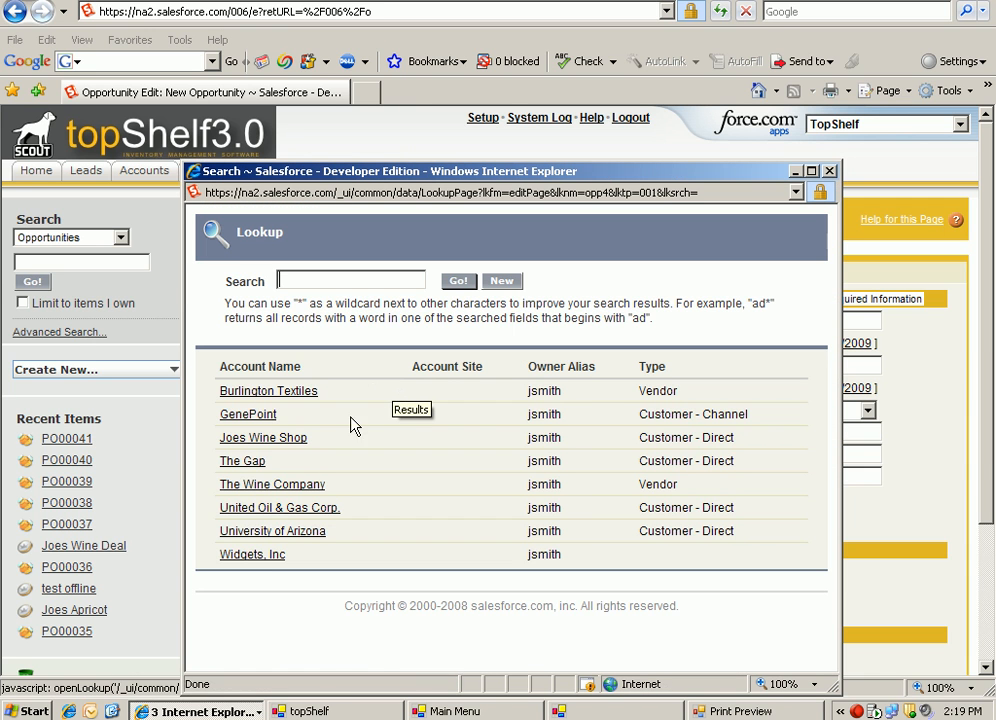
pyautogui.click(263, 438)
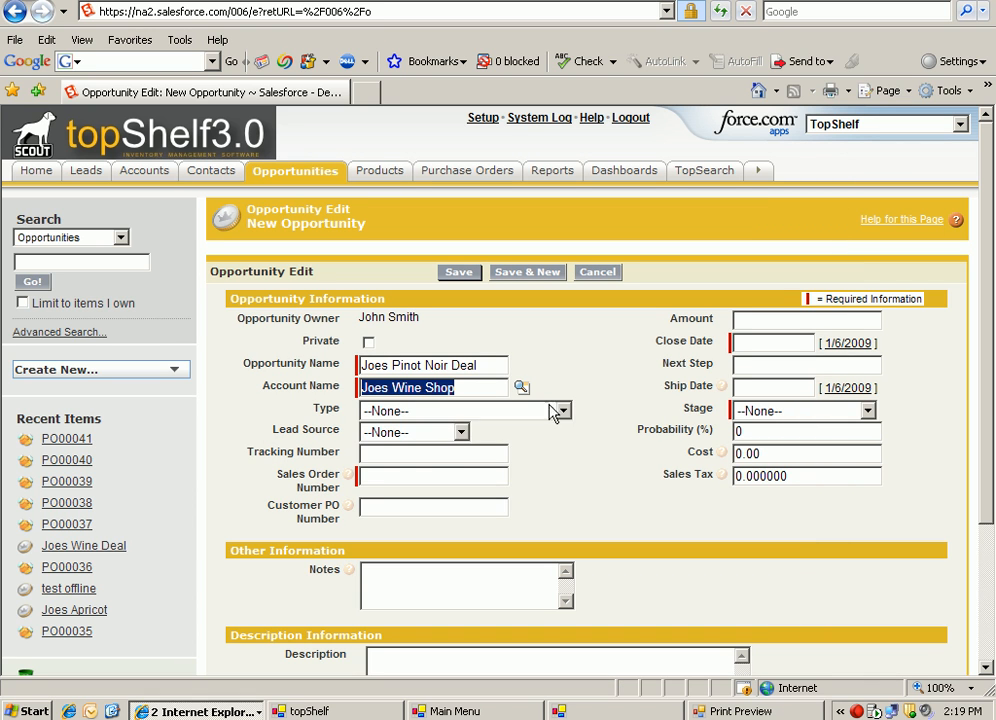
# Set the opportunity's type to Existing Customer - Upgrade and its lead source to Web.
pyautogui.click(563, 411)
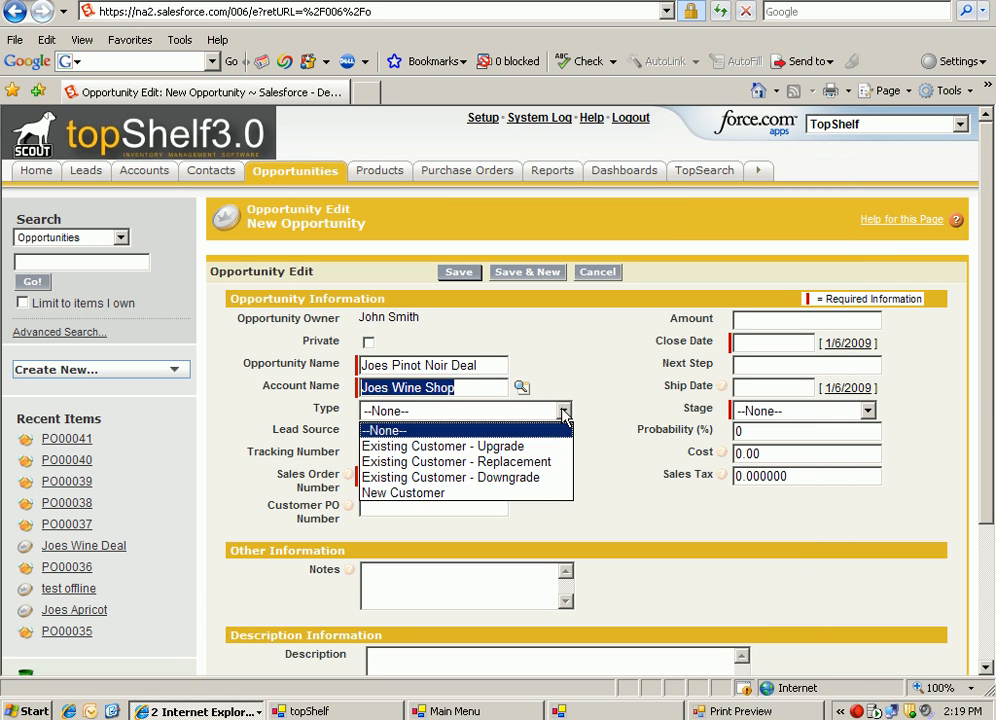
pyautogui.click(488, 448)
pyautogui.click(461, 433)
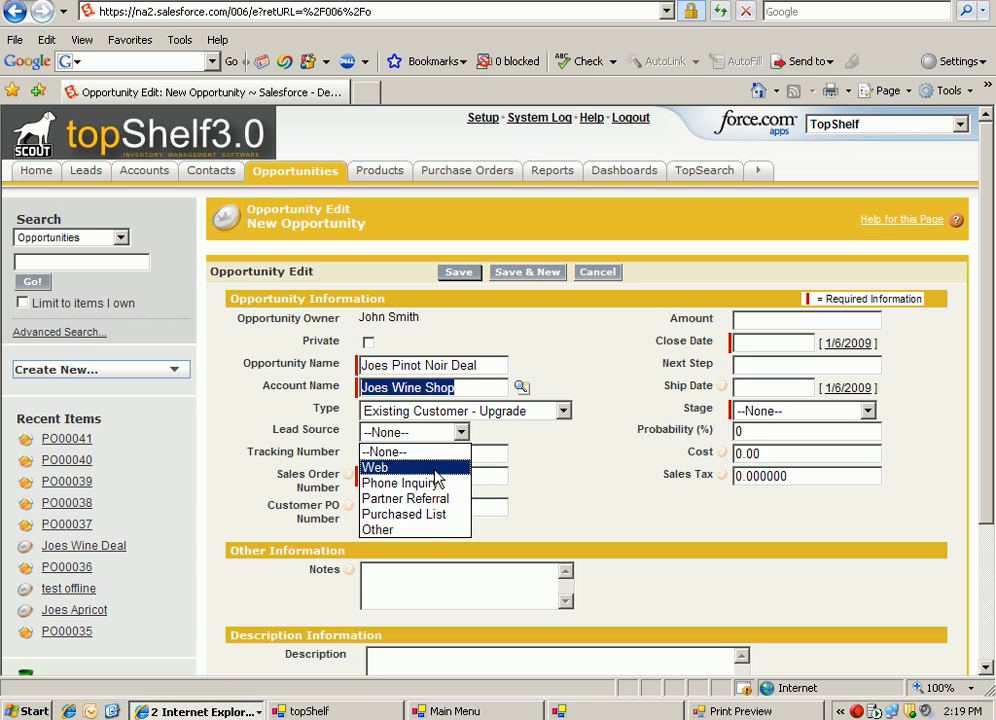
pyautogui.click(435, 469)
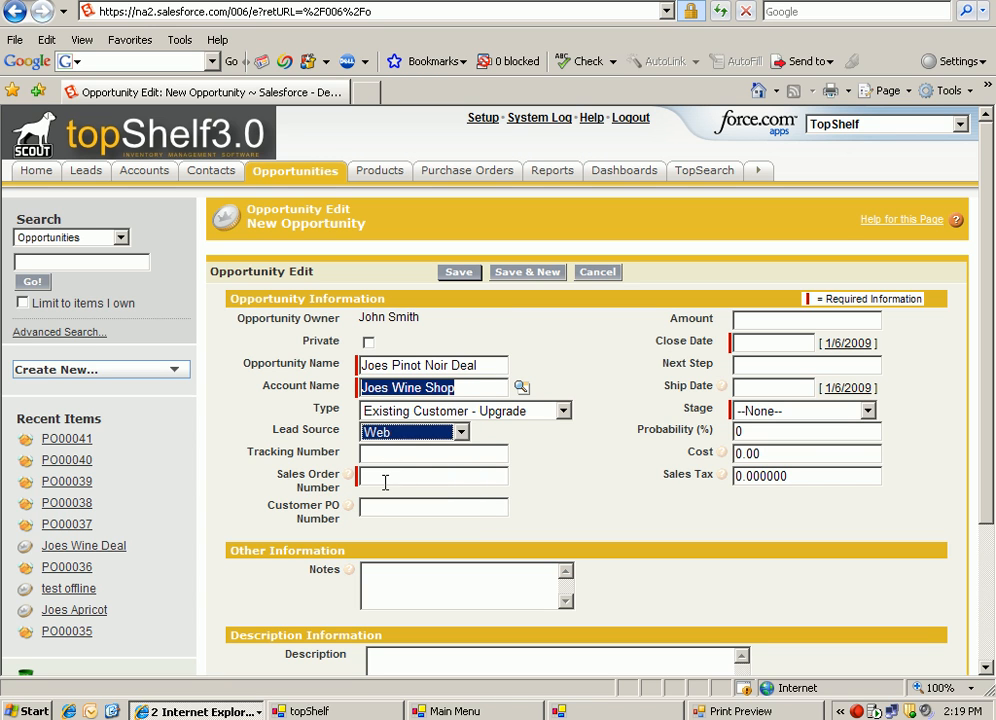
# Fill in the new opportunity's required sales order number.
pyautogui.click(385, 478)
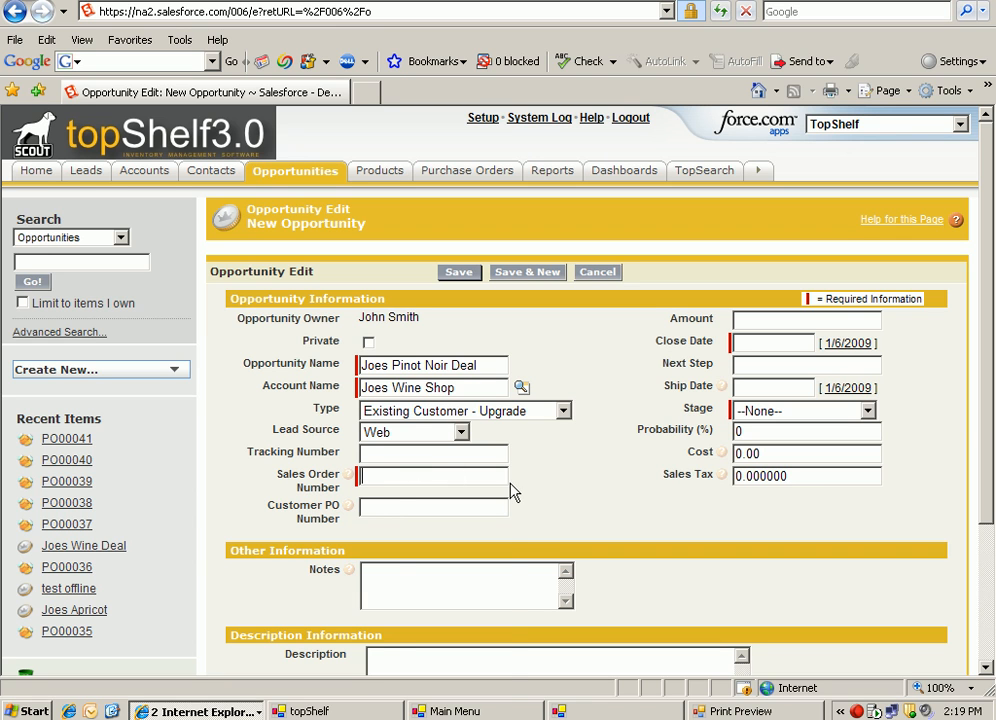
pyautogui.write('so')
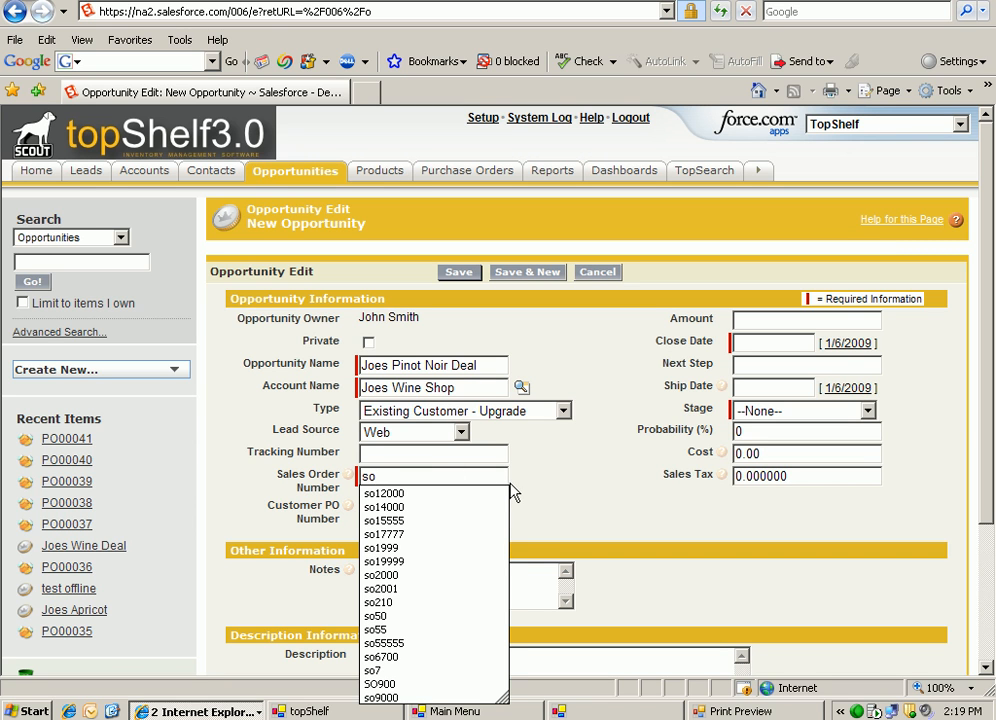
pyautogui.write('90')
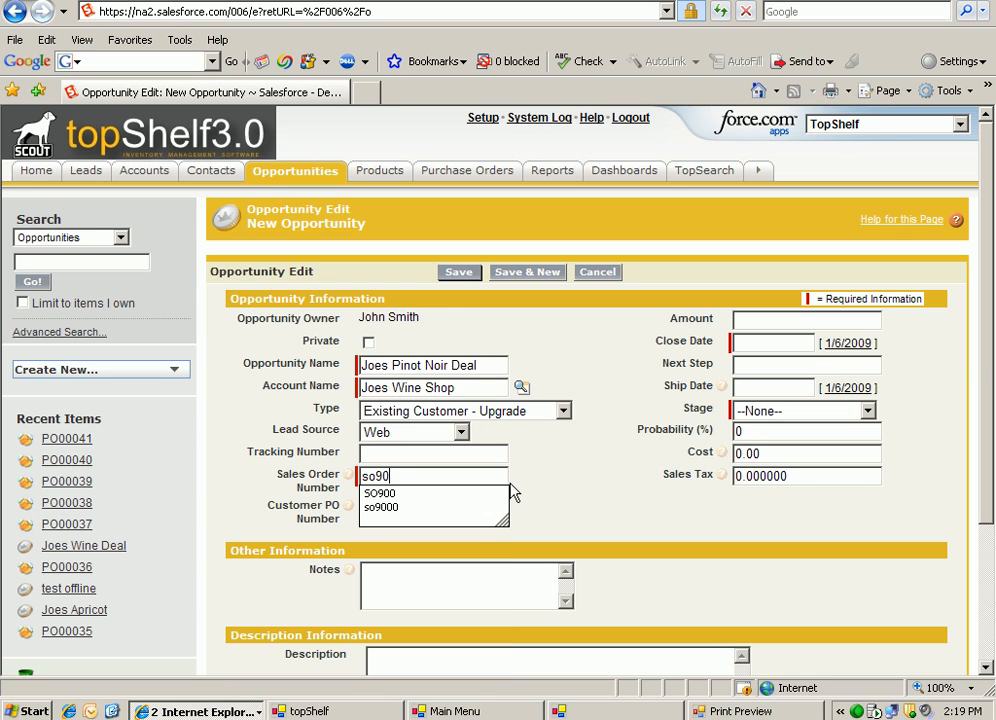
pyautogui.write('000')
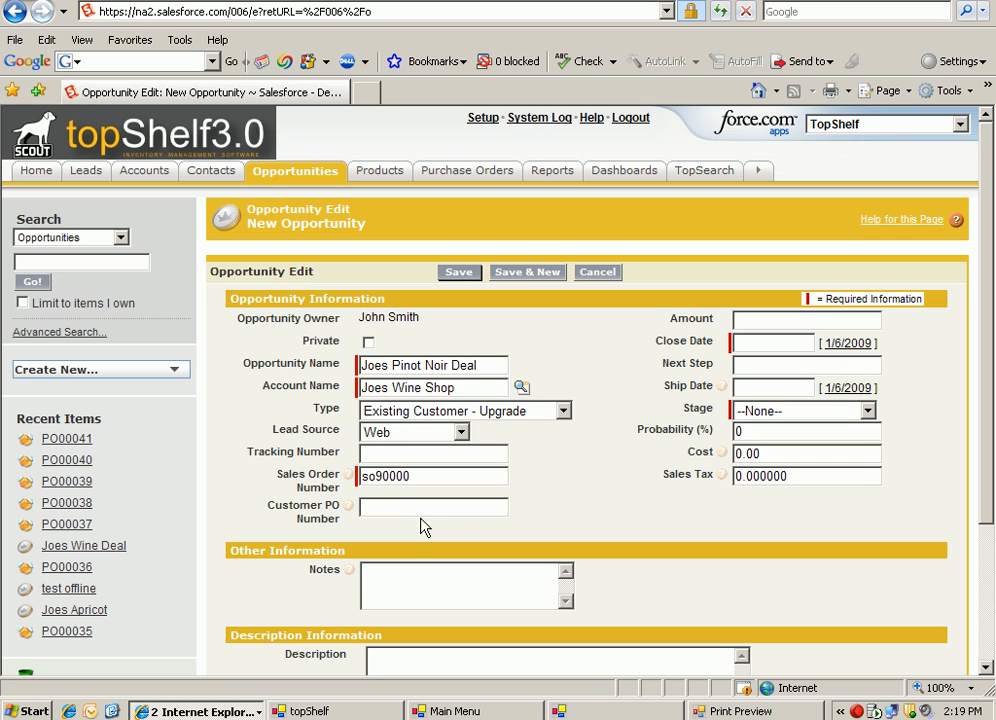
pyautogui.click(395, 503)
# Set both the close date and the ship date of the opportunity to 1/6/2009.
pyautogui.click(774, 343)
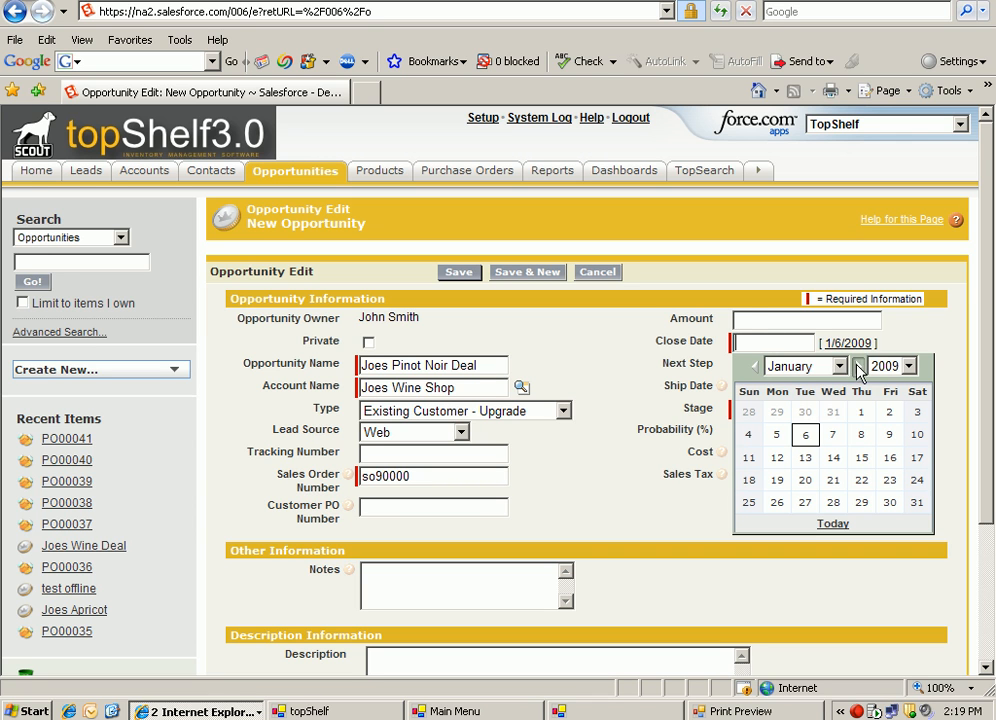
pyautogui.click(805, 437)
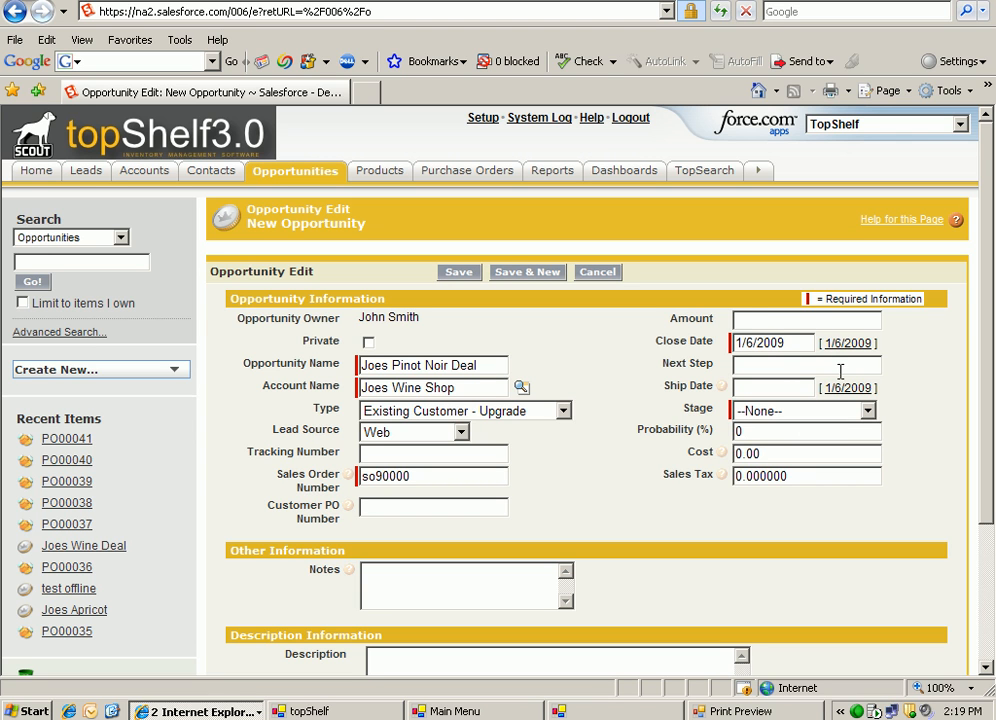
pyautogui.click(786, 388)
pyautogui.click(805, 479)
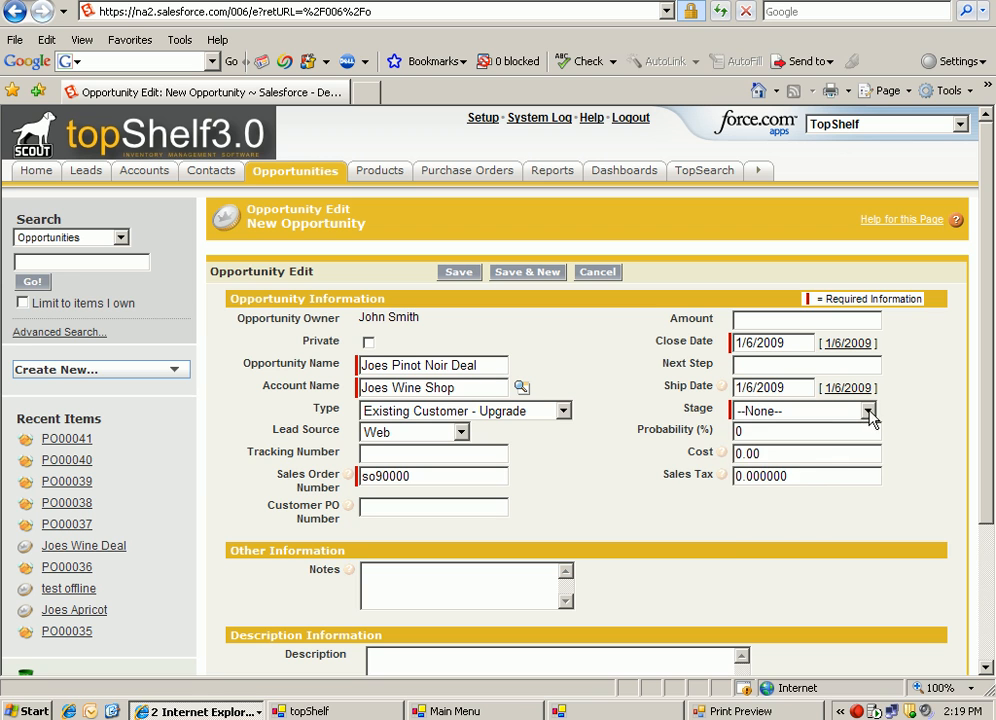
# Set the opportunity's stage to Closed Won and save the record.
pyautogui.click(869, 415)
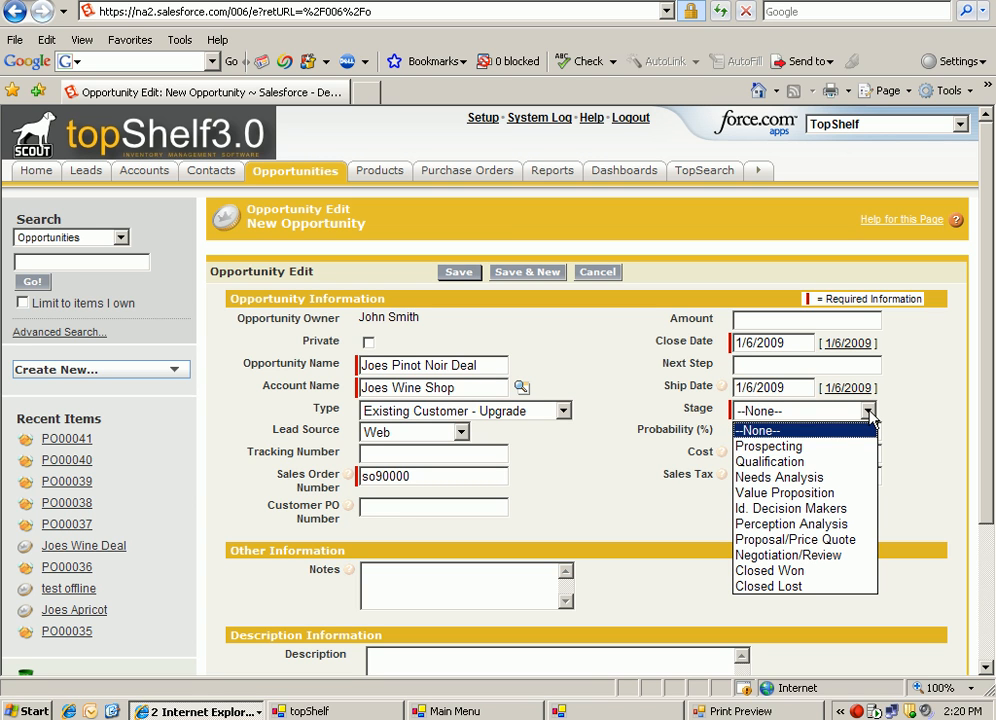
pyautogui.click(829, 572)
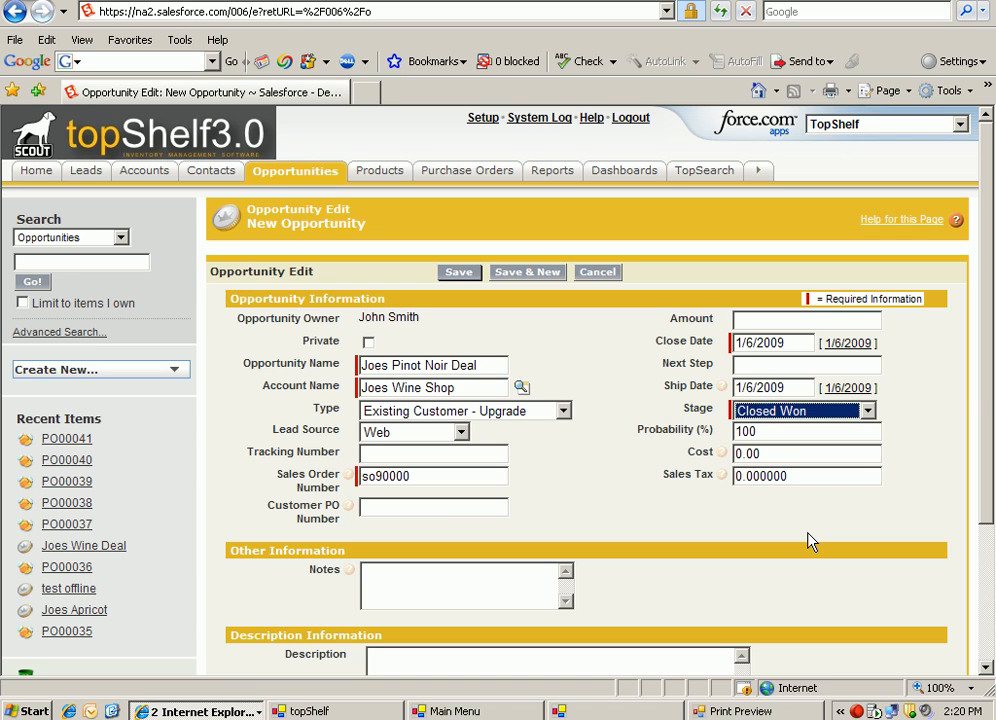
pyautogui.click(785, 455)
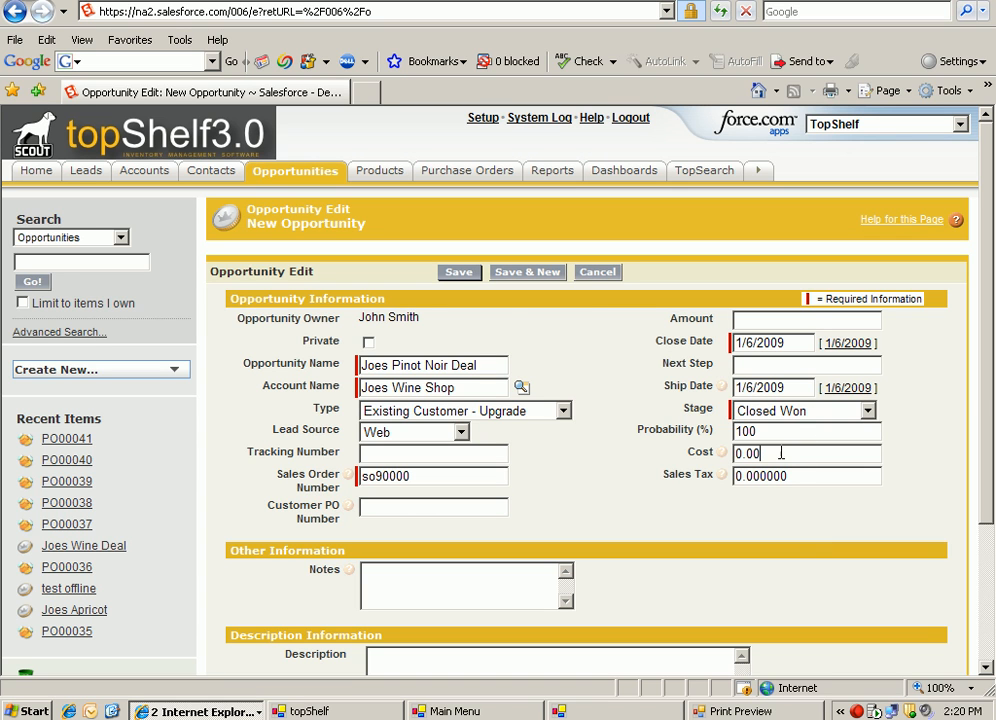
pyautogui.click(452, 277)
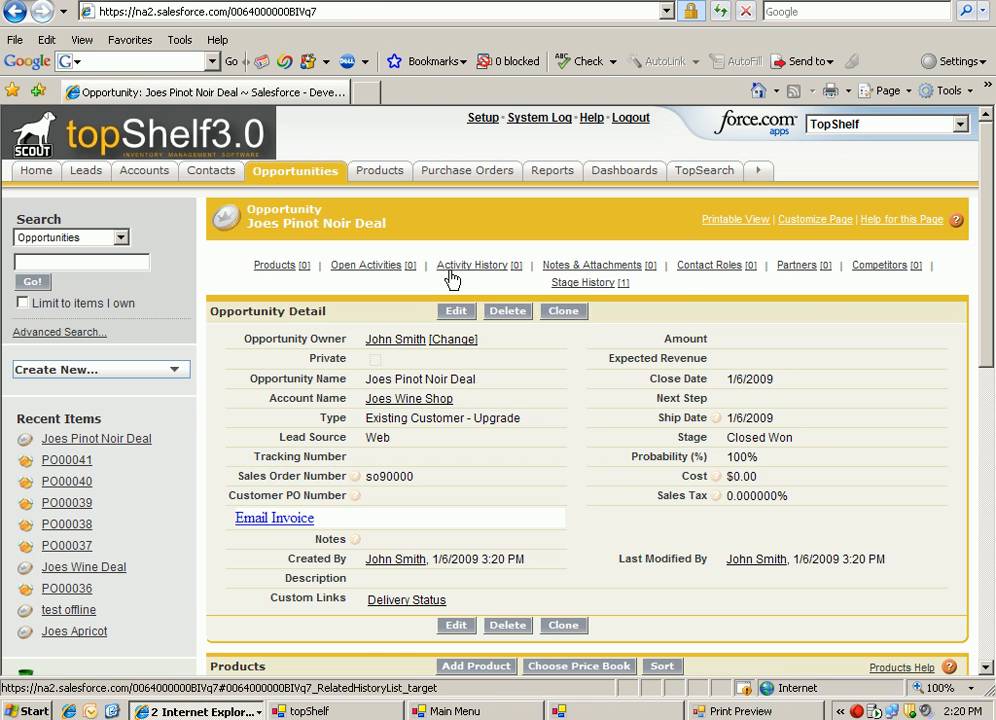
# Choose Pinot Noir from the product list as the product to add to the opportunity.
pyautogui.moveTo(987, 338); pyautogui.dragTo(993, 446)
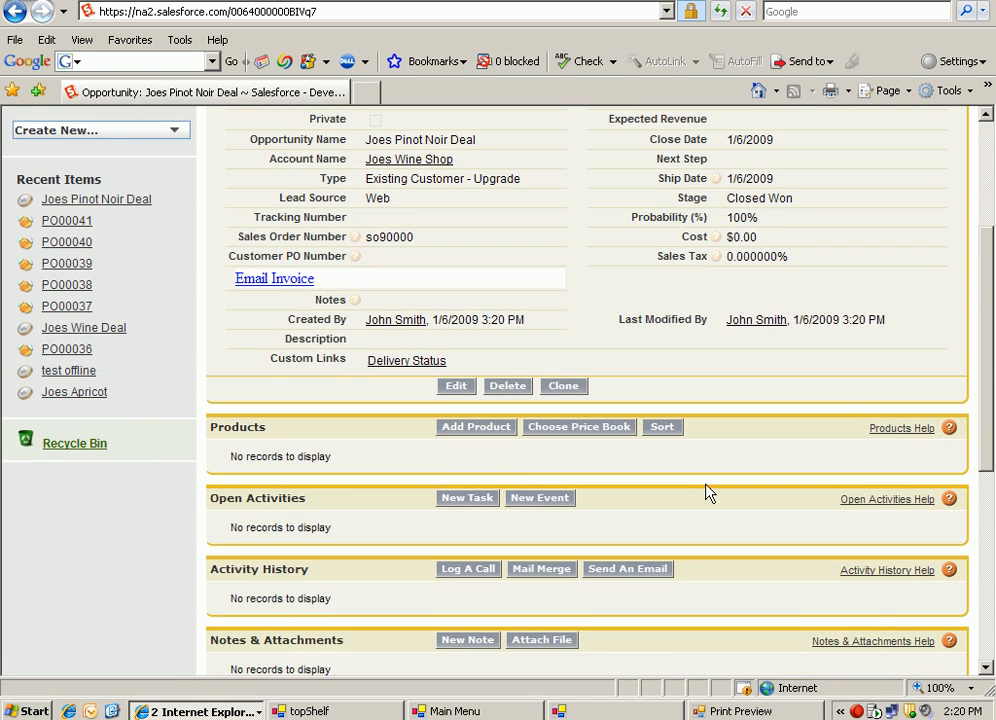
pyautogui.click(473, 428)
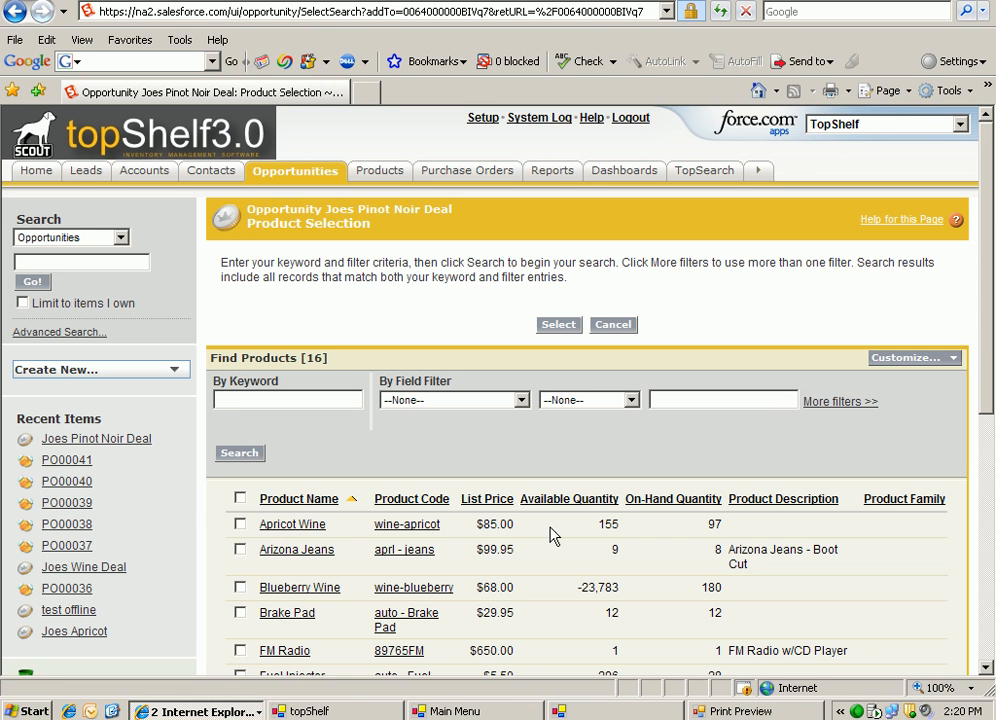
pyautogui.moveTo(985, 402); pyautogui.dragTo(990, 452)
pyautogui.scroll(-4, 990, 452)
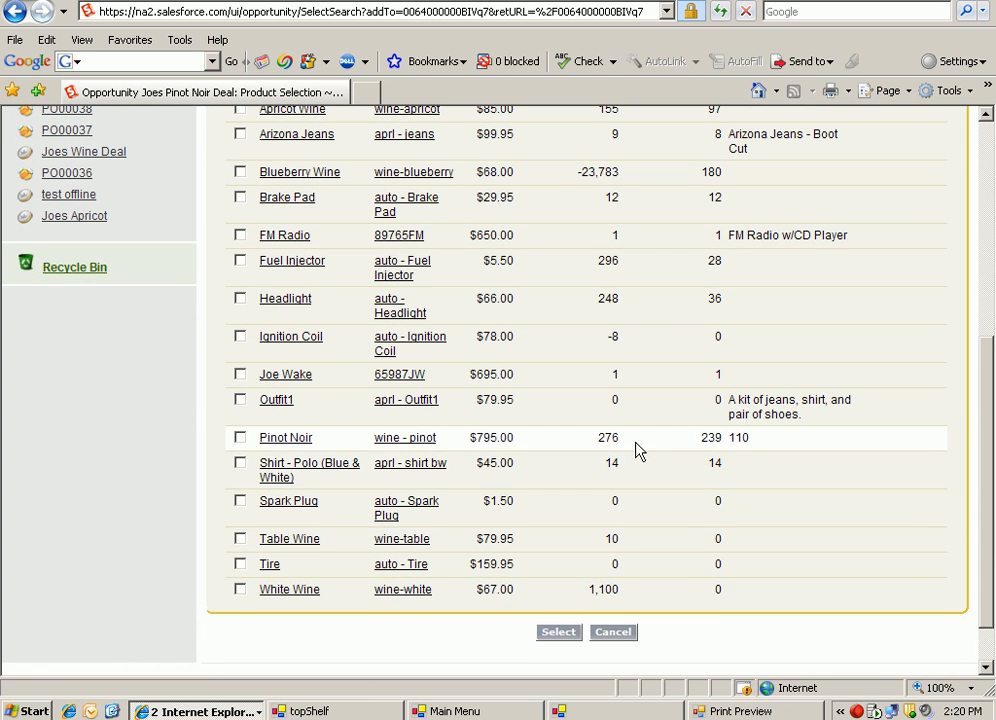
pyautogui.moveTo(985, 485); pyautogui.dragTo(990, 409)
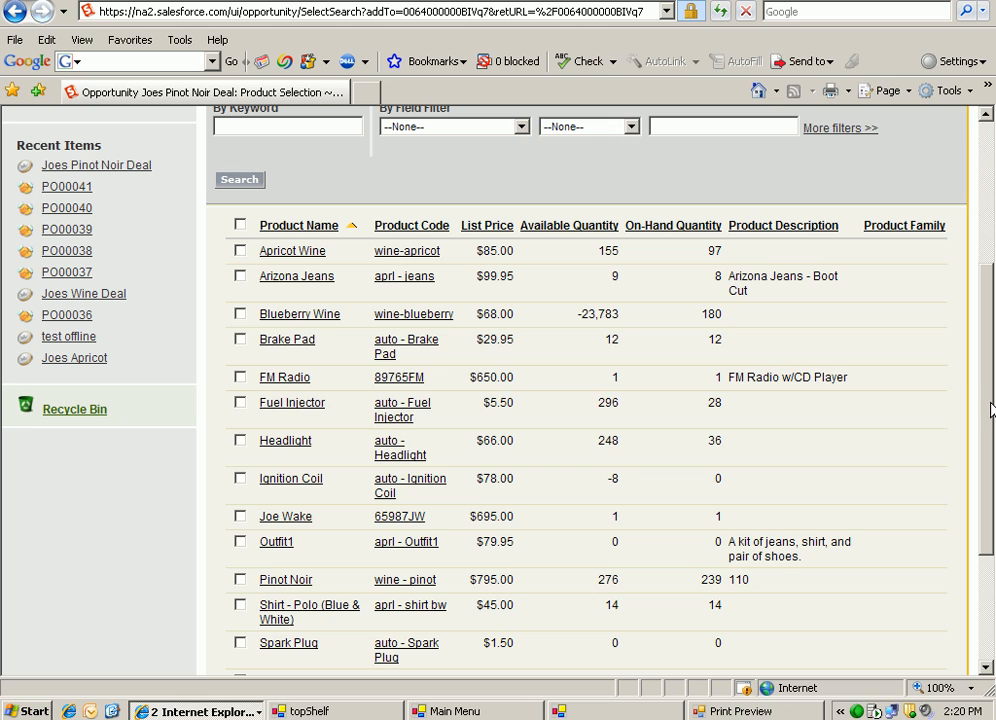
pyautogui.click(239, 581)
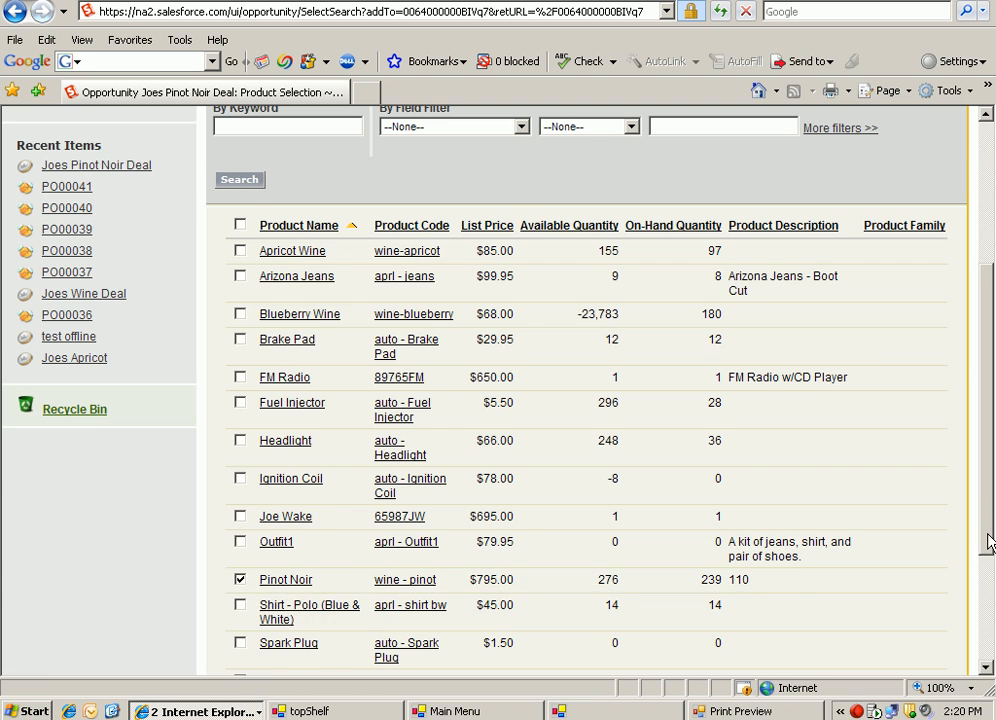
pyautogui.scroll(3, 988, 460)
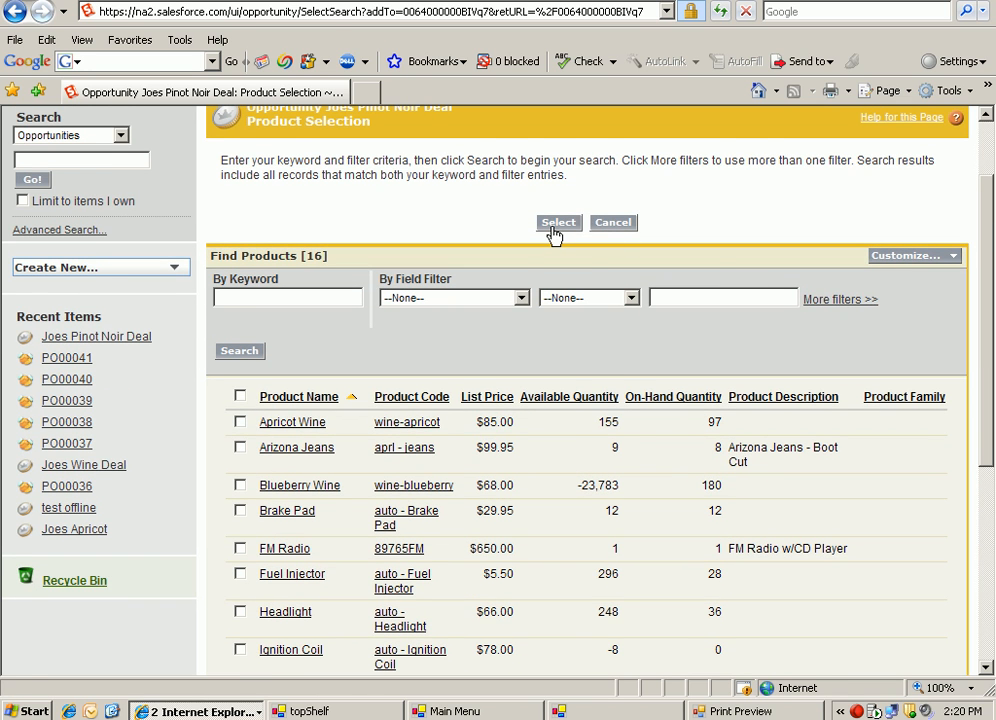
pyautogui.click(557, 223)
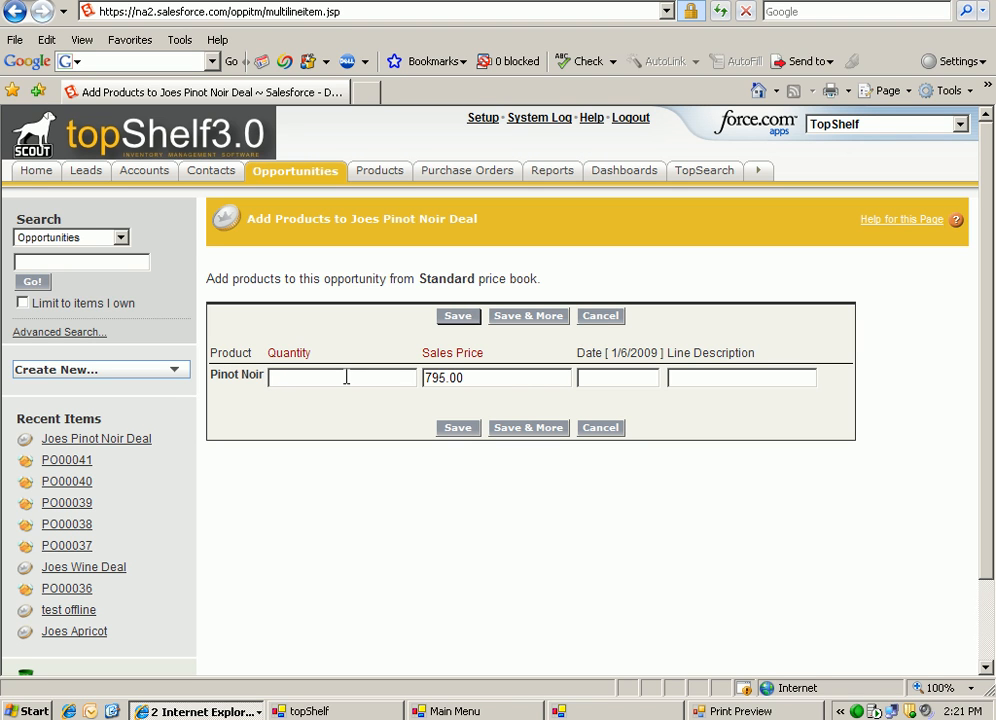
# Enter quantity 239, sales price 79 and date 1/6/2009 for the Pinot Noir line and save it.
pyautogui.write('239')
pyautogui.moveTo(465, 383); pyautogui.dragTo(421, 391)
pyautogui.write('79')
pyautogui.click(605, 377)
pyautogui.click(650, 475)
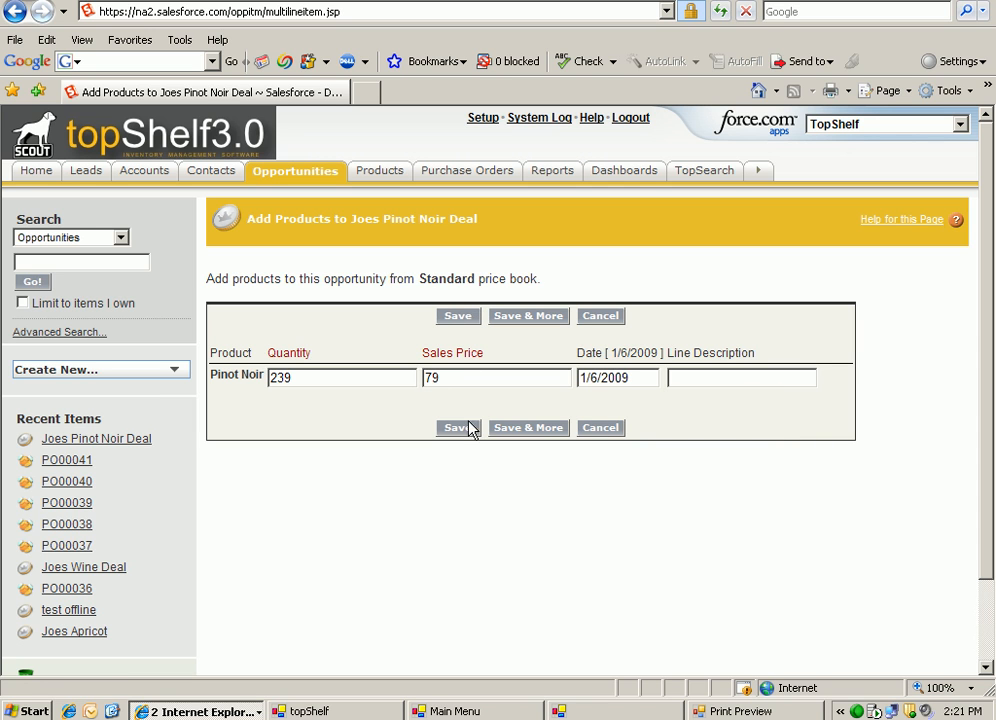
pyautogui.click(455, 316)
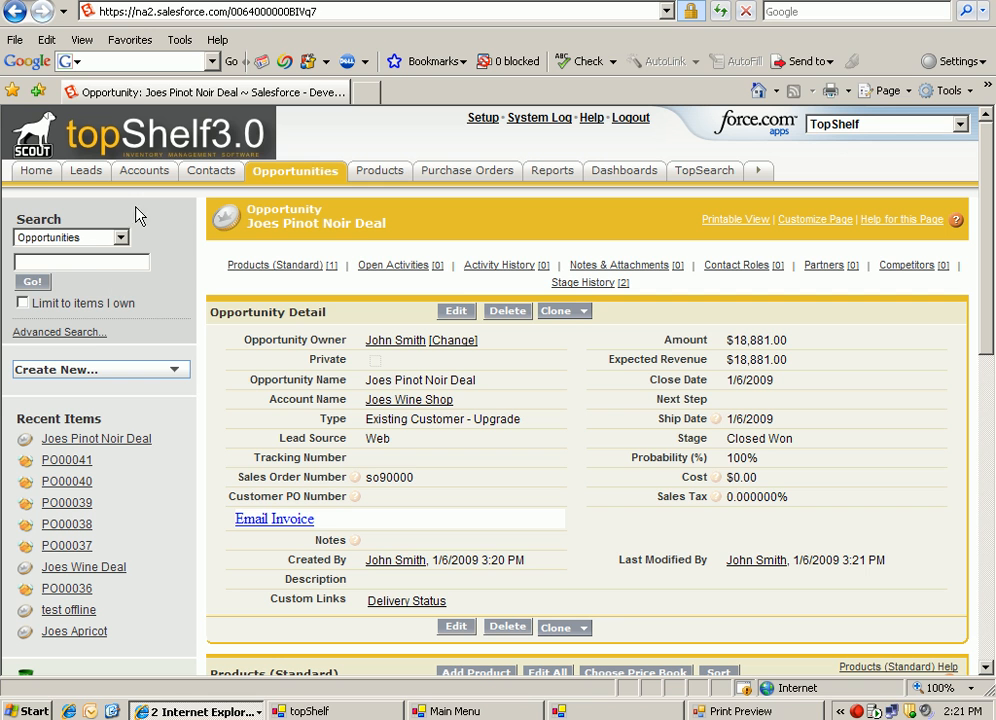
# Run the topShelf message synchronization from the Salesforce home page and switch to the topShelf Main Menu window.
pyautogui.click(34, 181)
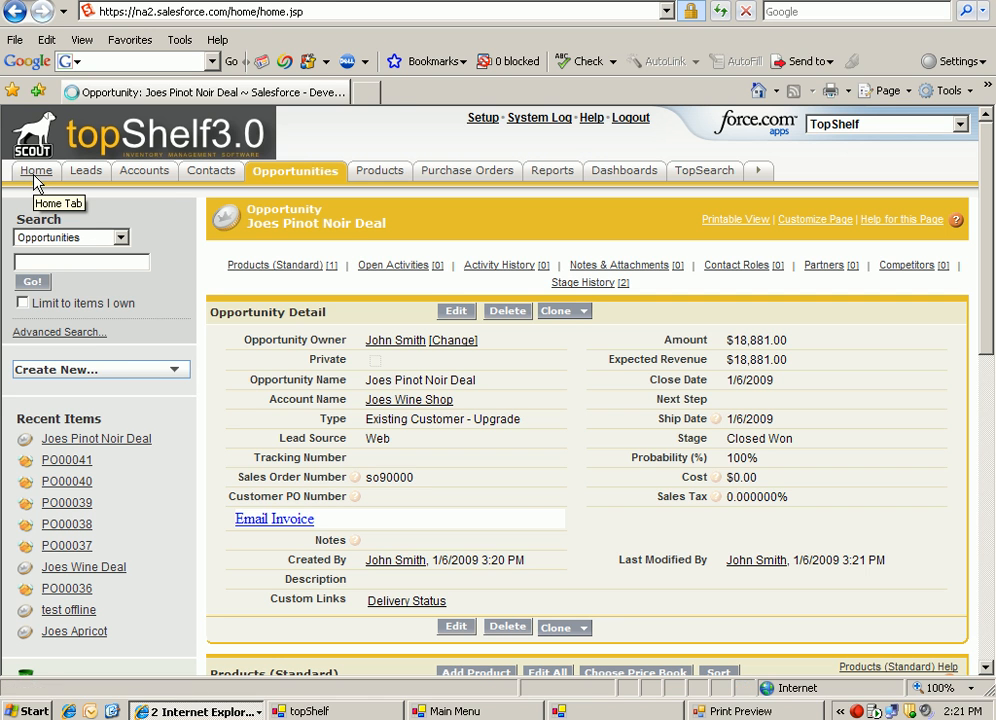
pyautogui.click(107, 421)
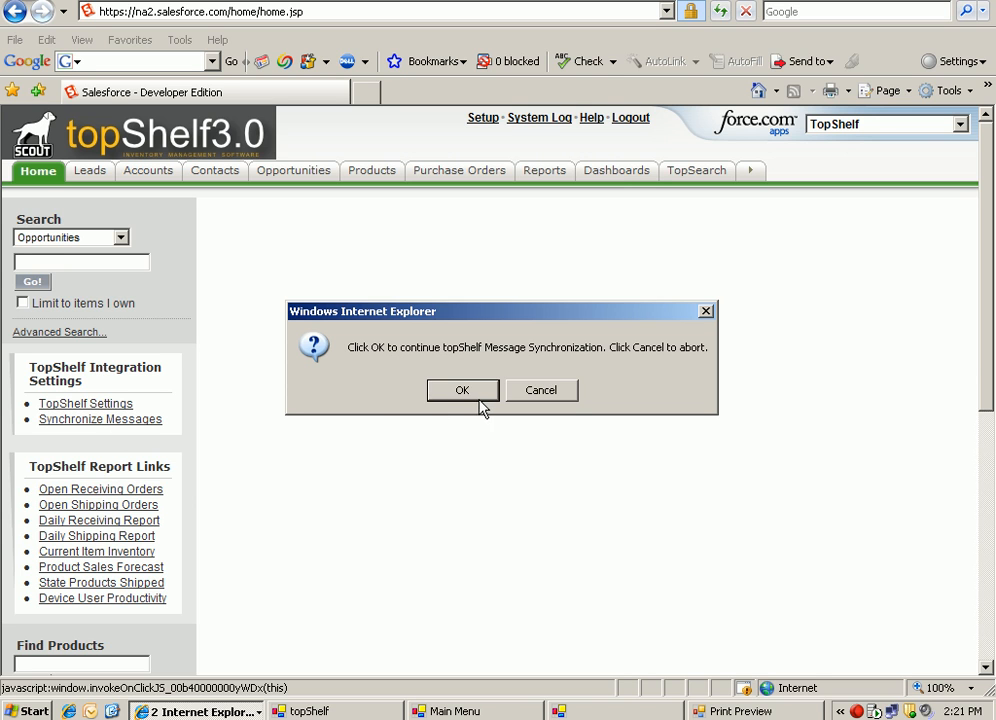
pyautogui.click(477, 399)
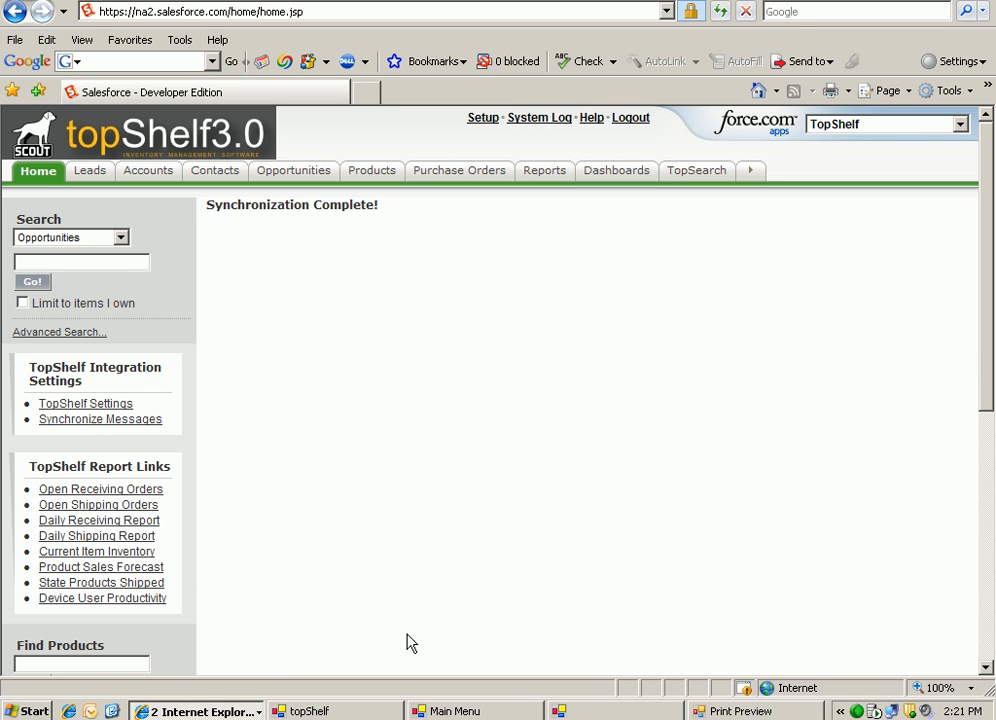
pyautogui.click(447, 713)
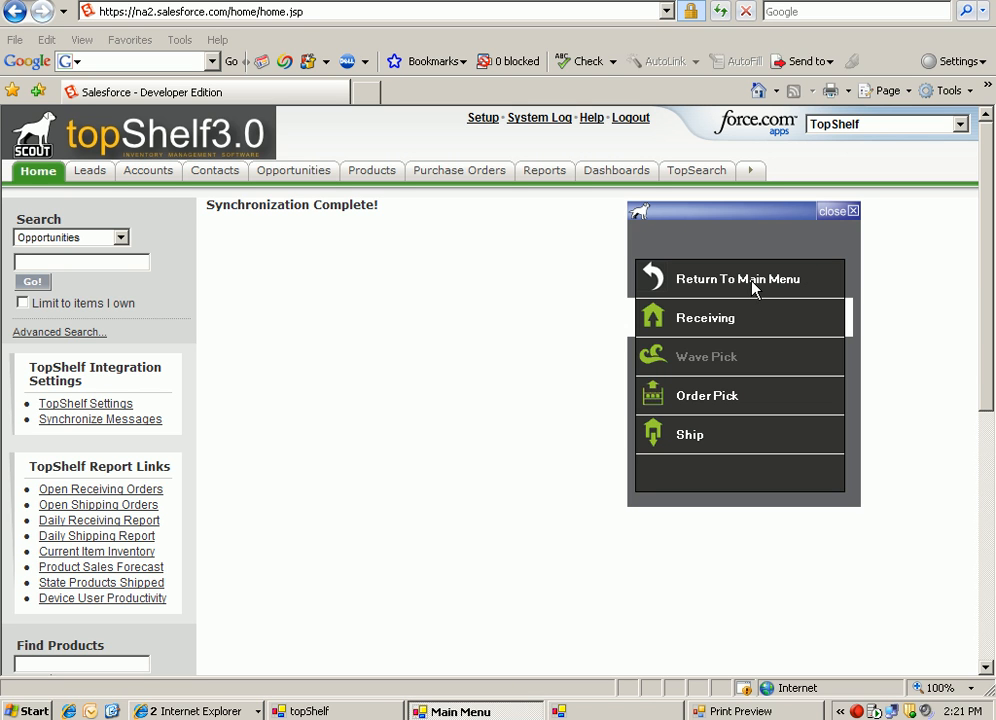
# Start an Order Pick, look up the open transactions from 01/06/2009 and open the Joes Wine sales order.
pyautogui.click(705, 398)
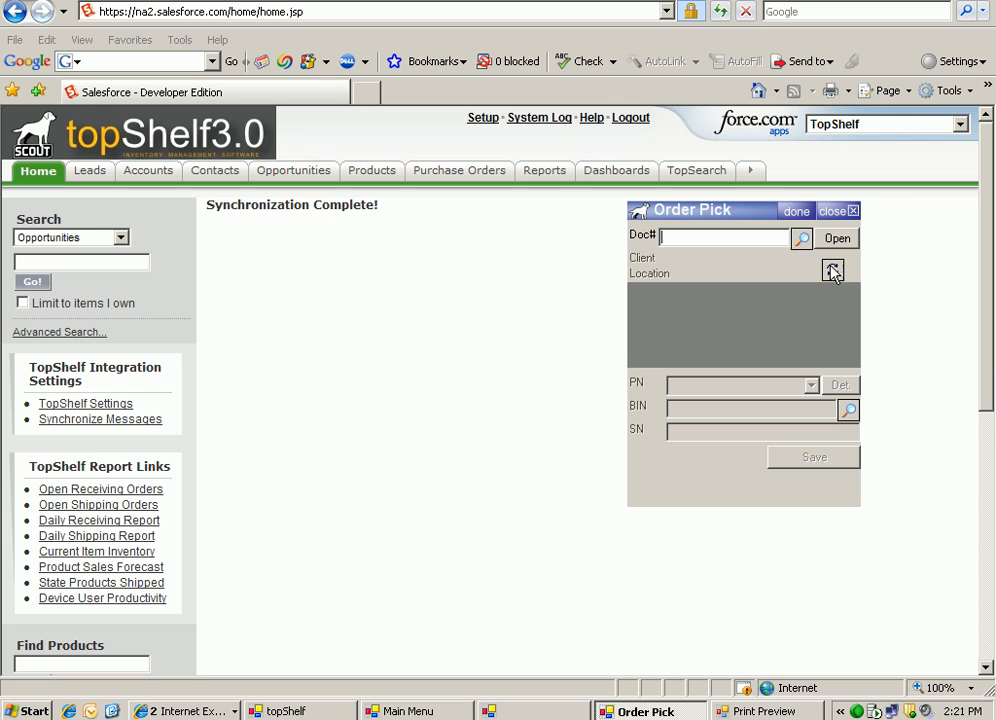
pyautogui.click(801, 240)
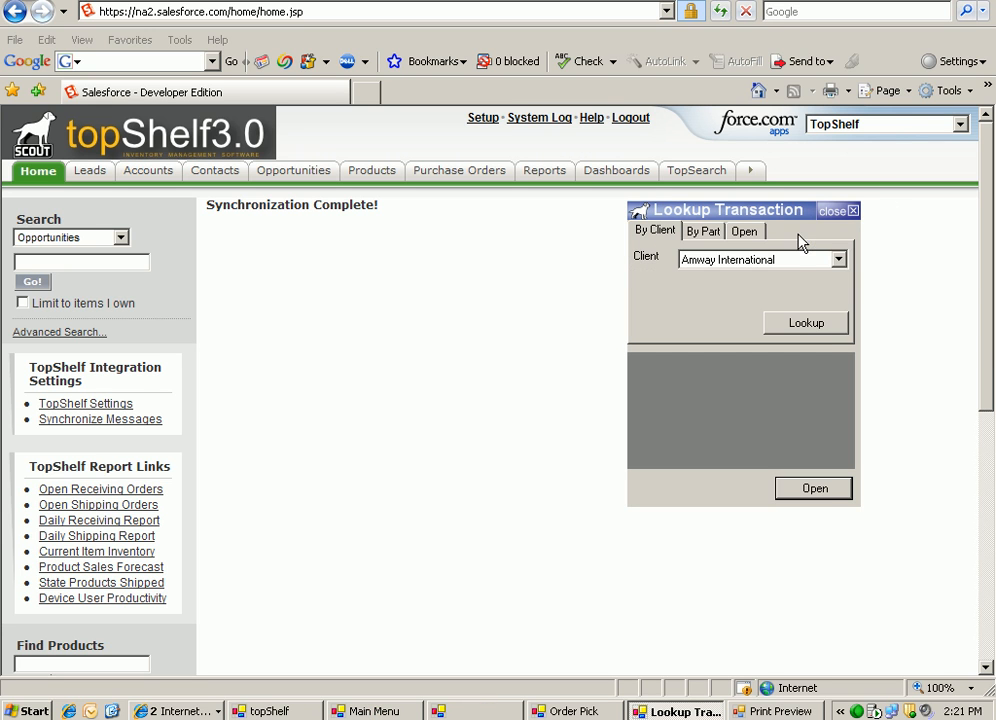
pyautogui.click(748, 233)
pyautogui.click(800, 326)
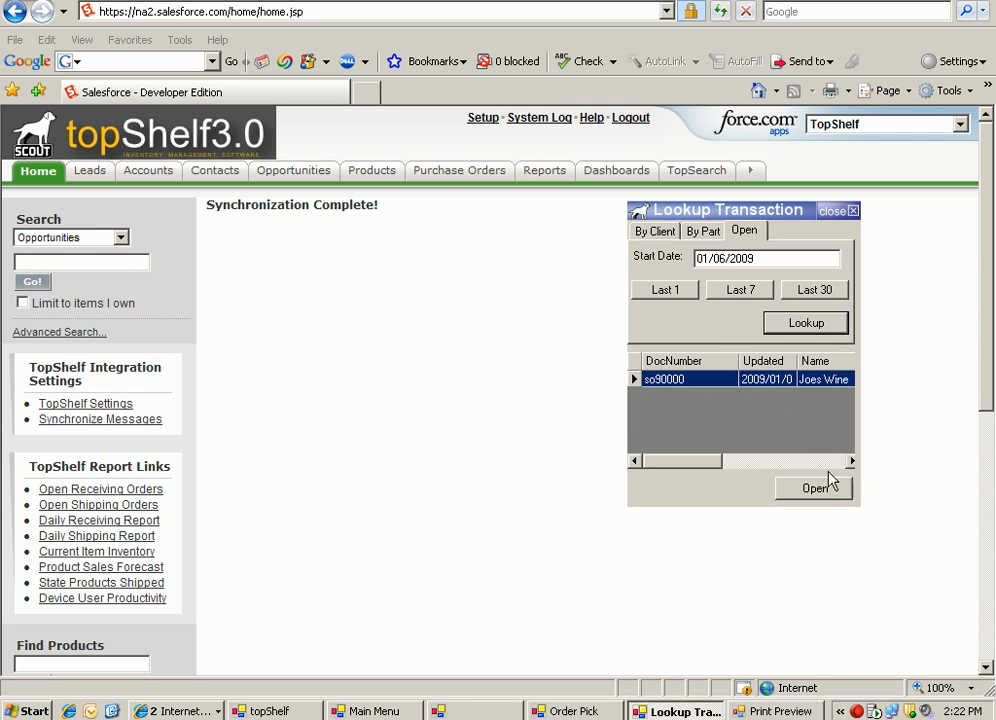
pyautogui.click(821, 496)
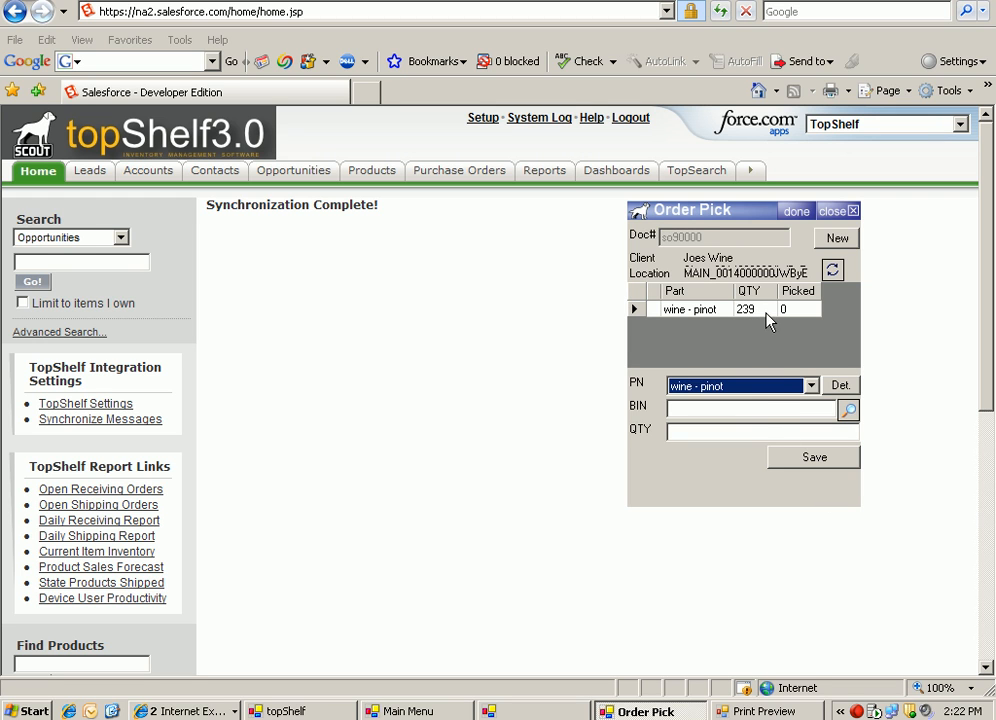
# Look up the bin for wine - pinot, save a pick of 239 from bin1, refresh the order lines and close Order Pick.
pyautogui.click(751, 408)
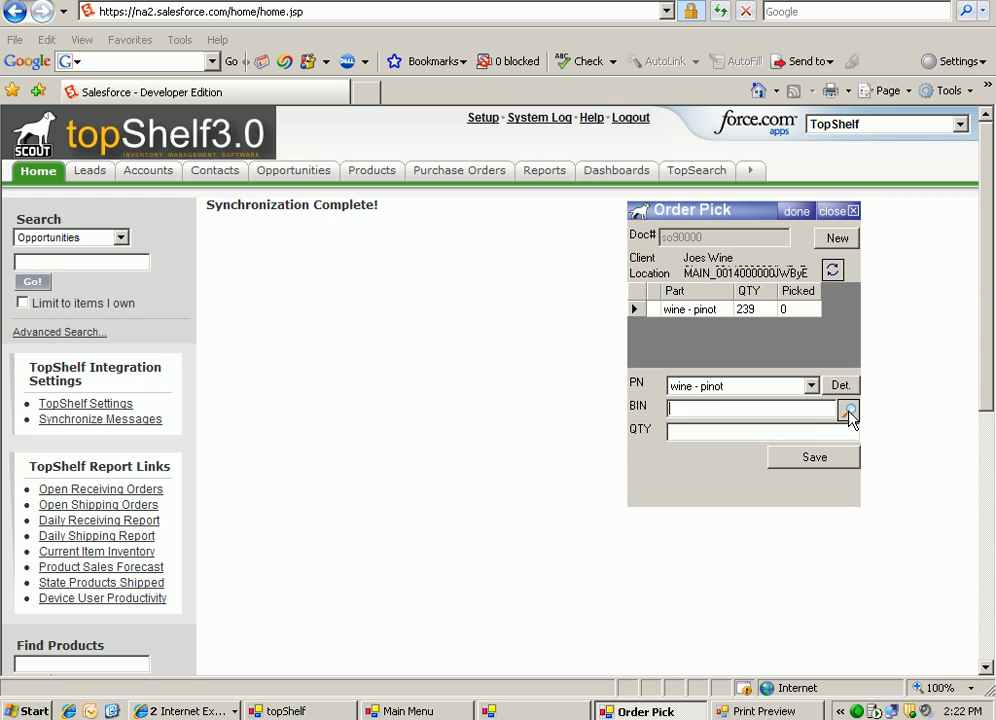
pyautogui.click(848, 411)
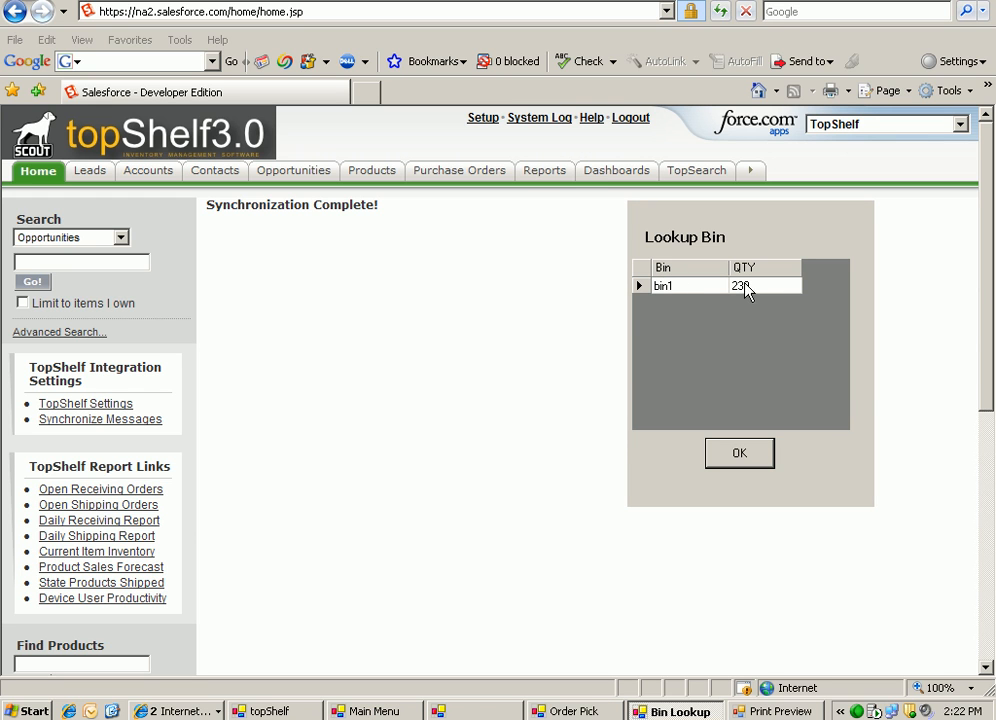
pyautogui.click(738, 453)
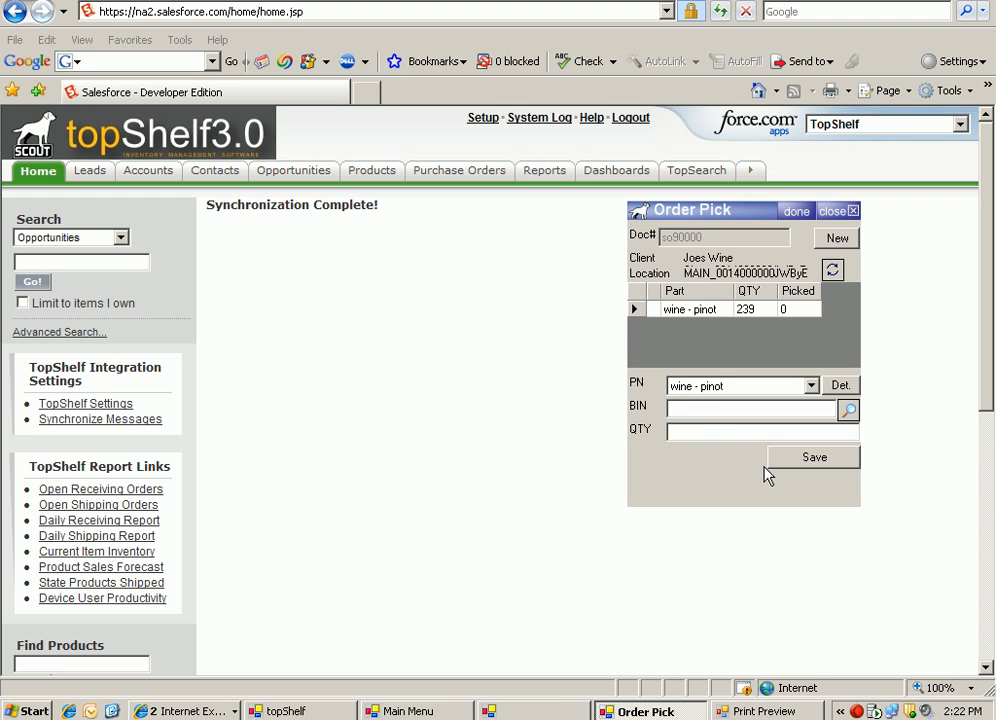
pyautogui.write('bin1')
pyautogui.click(699, 433)
pyautogui.write('239')
pyautogui.click(813, 462)
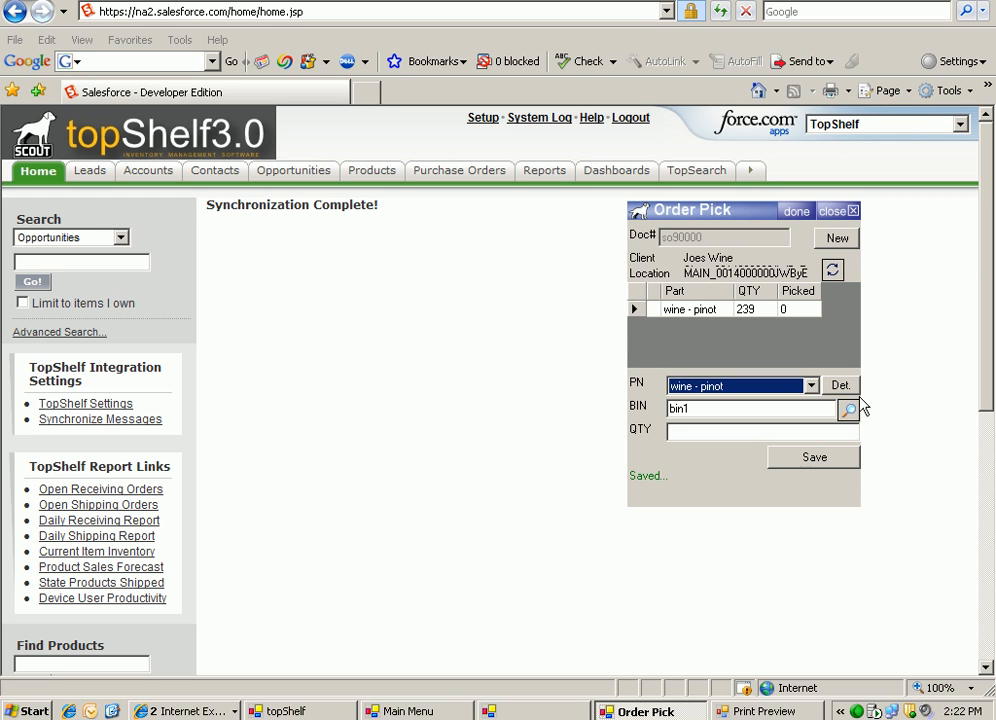
pyautogui.click(833, 271)
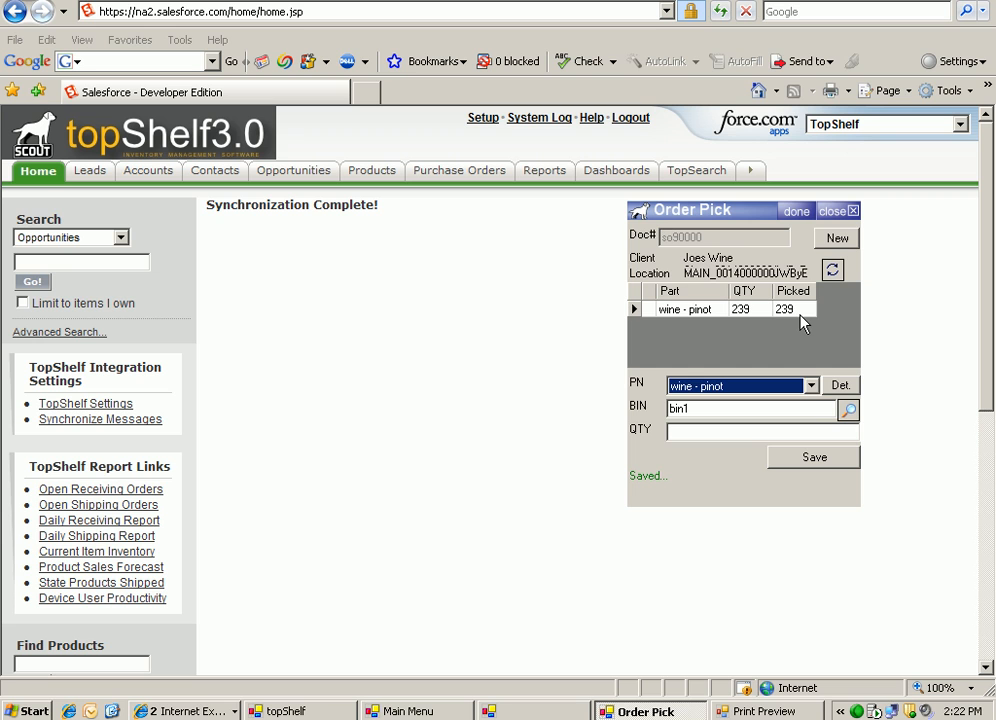
pyautogui.click(837, 212)
# Start the shipment confirmation and open the Joes Wine order by its sales order number.
pyautogui.click(707, 437)
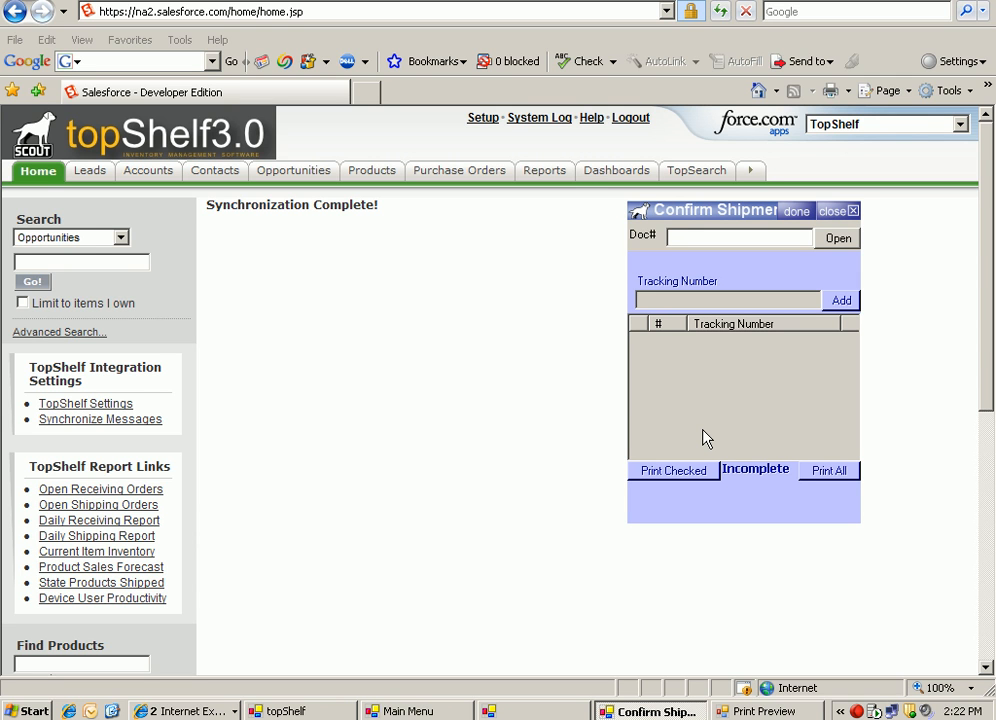
pyautogui.write('so90000')
pyautogui.click(833, 242)
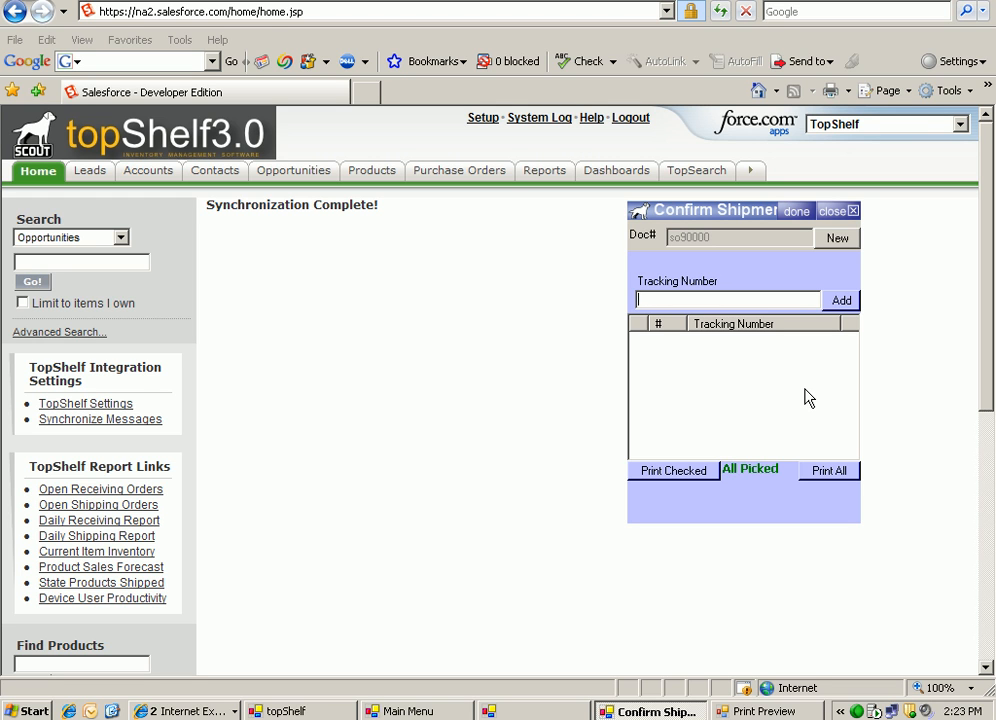
# Add tracking number jklsdj7897897 to the shipment and close the shipment confirmation.
pyautogui.write('jklsdj7897897')
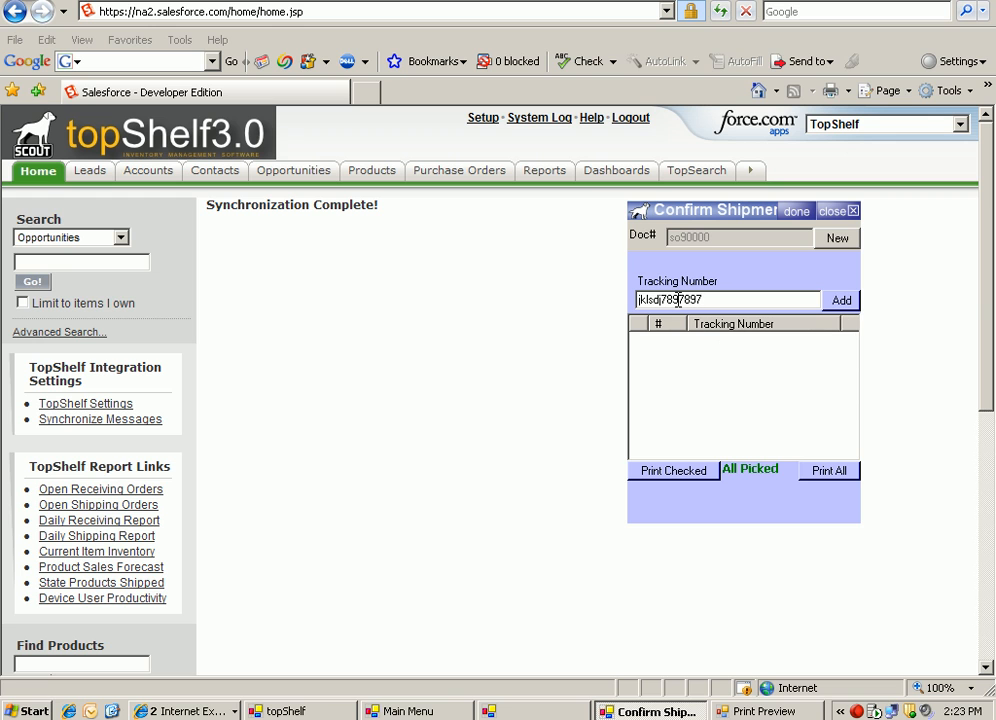
pyautogui.click(839, 304)
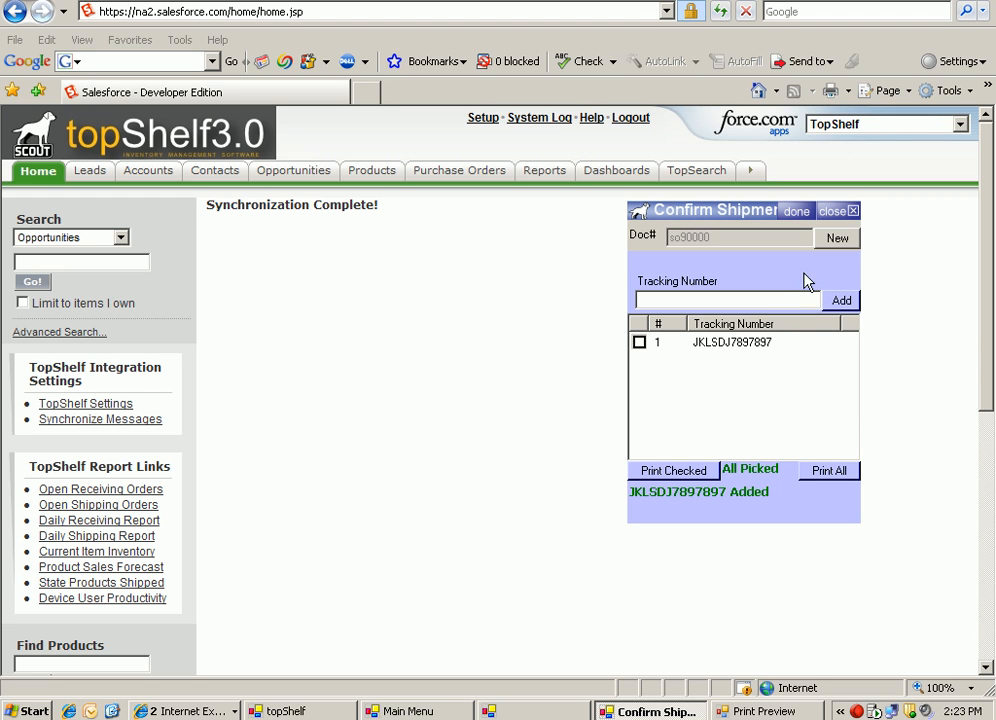
pyautogui.click(828, 213)
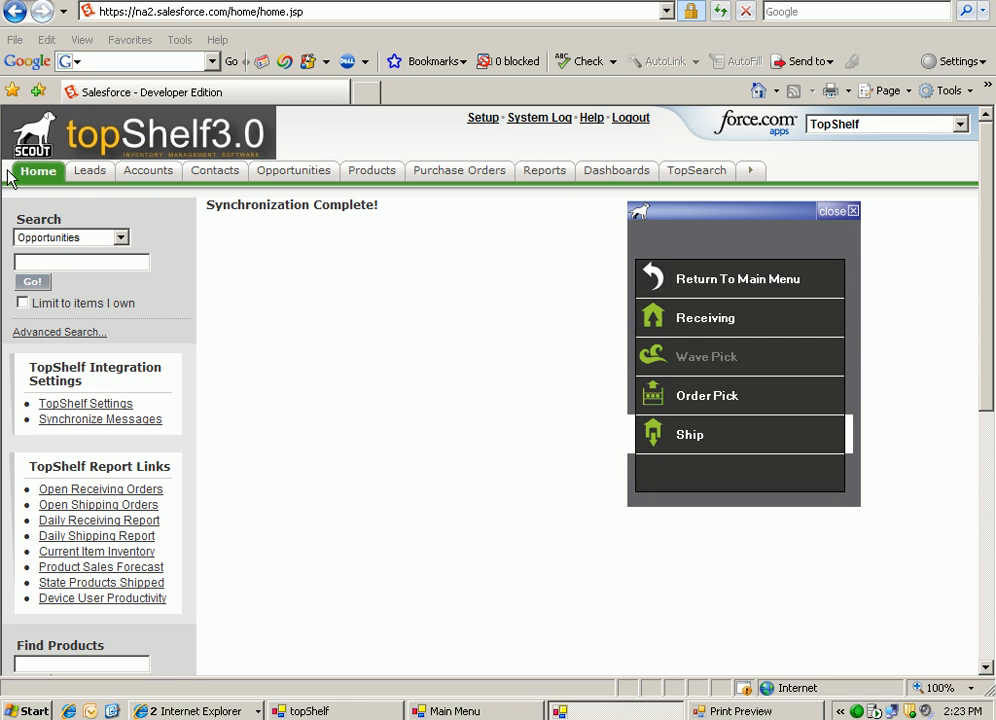
# Switch to the Salesforce home page and run the topShelf message synchronization.
pyautogui.click(38, 176)
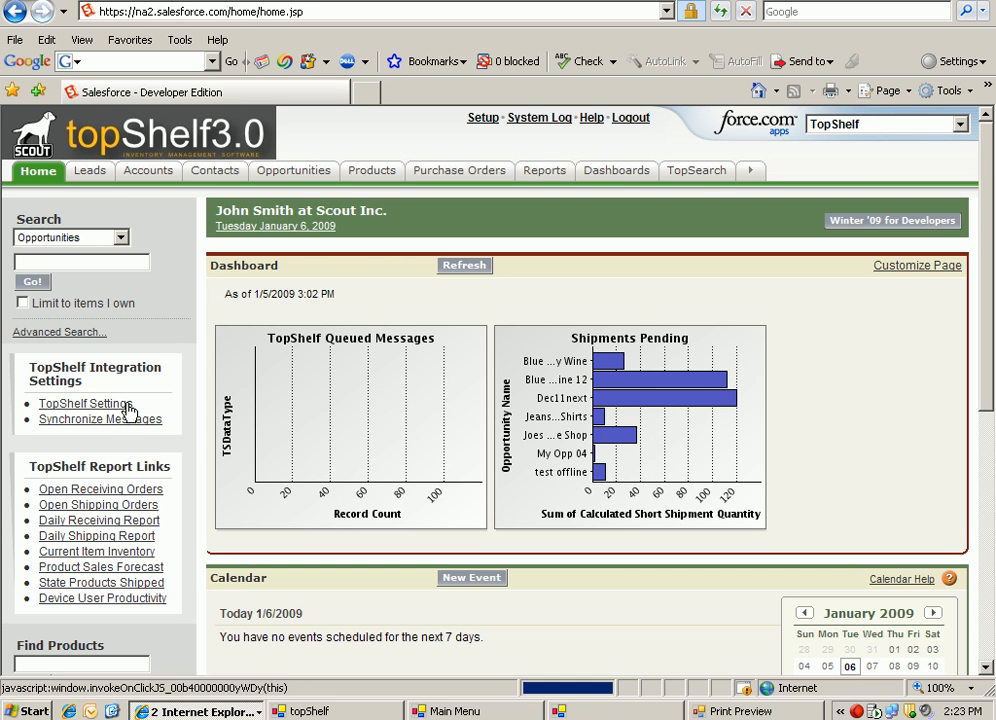
pyautogui.click(106, 422)
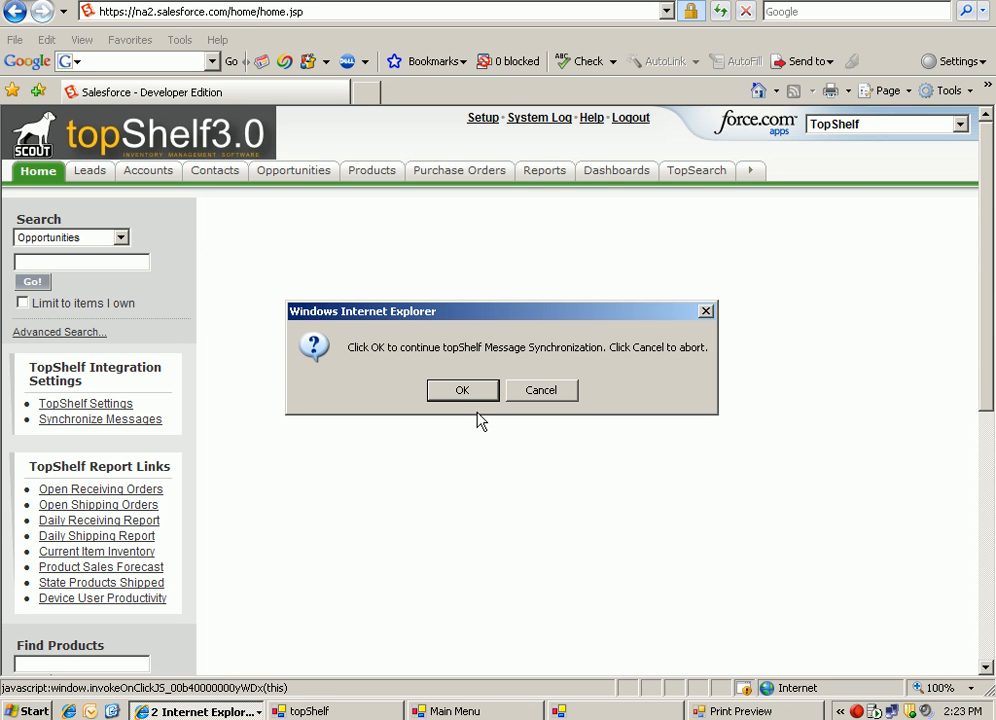
pyautogui.click(465, 392)
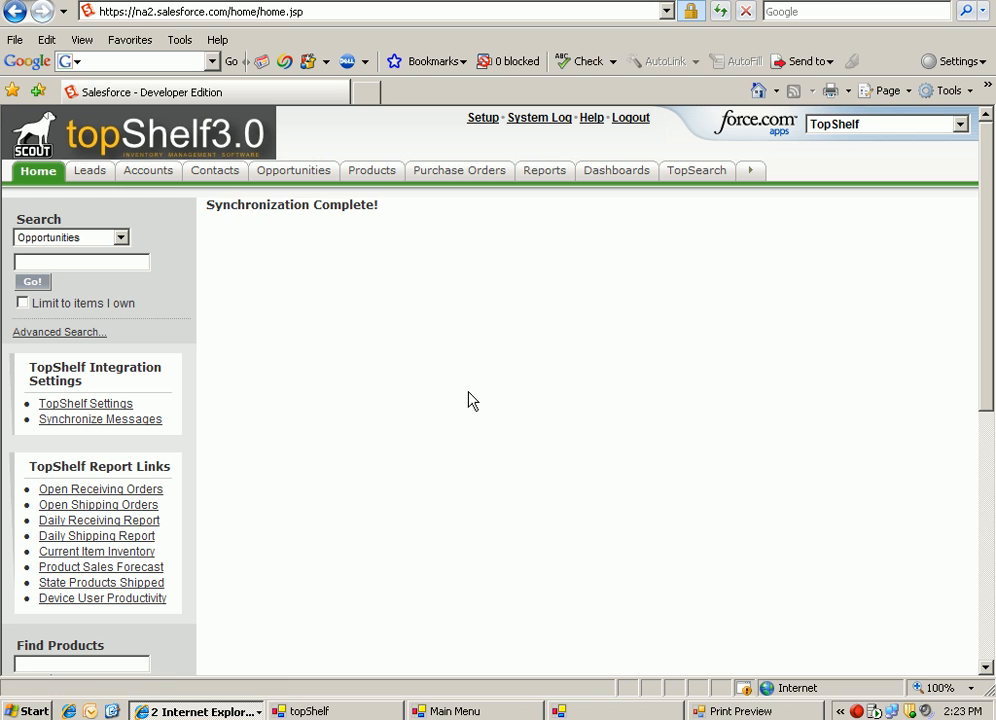
# Open the Joes Pinot Noir Deal opportunity and examine its details and the quantity shipped on the Pinot Noir line.
pyautogui.click(282, 178)
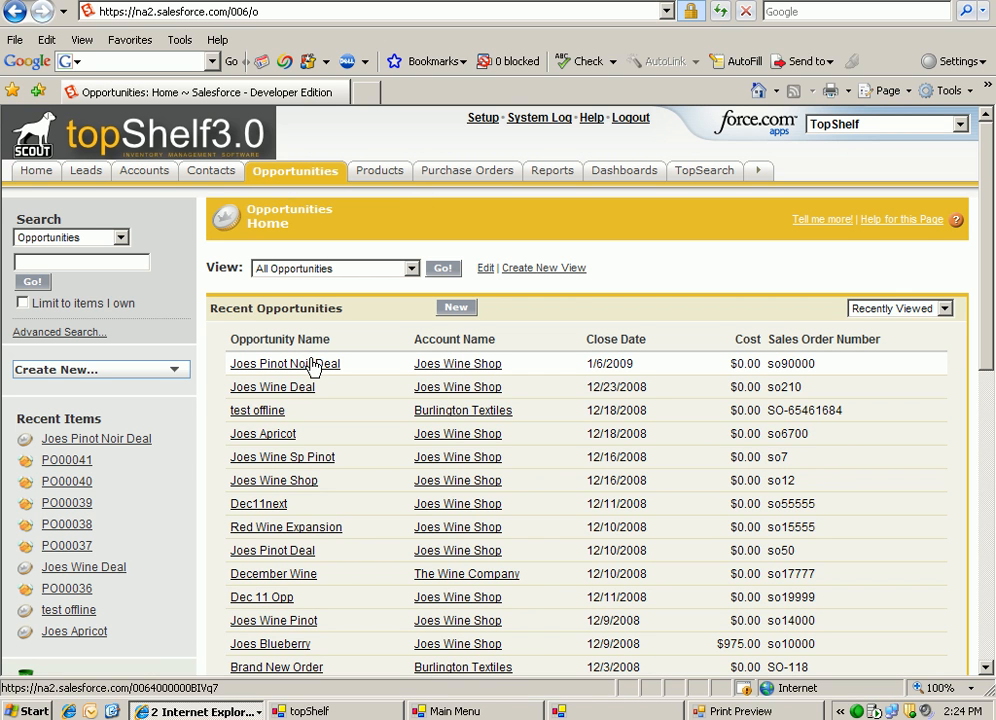
pyautogui.click(311, 364)
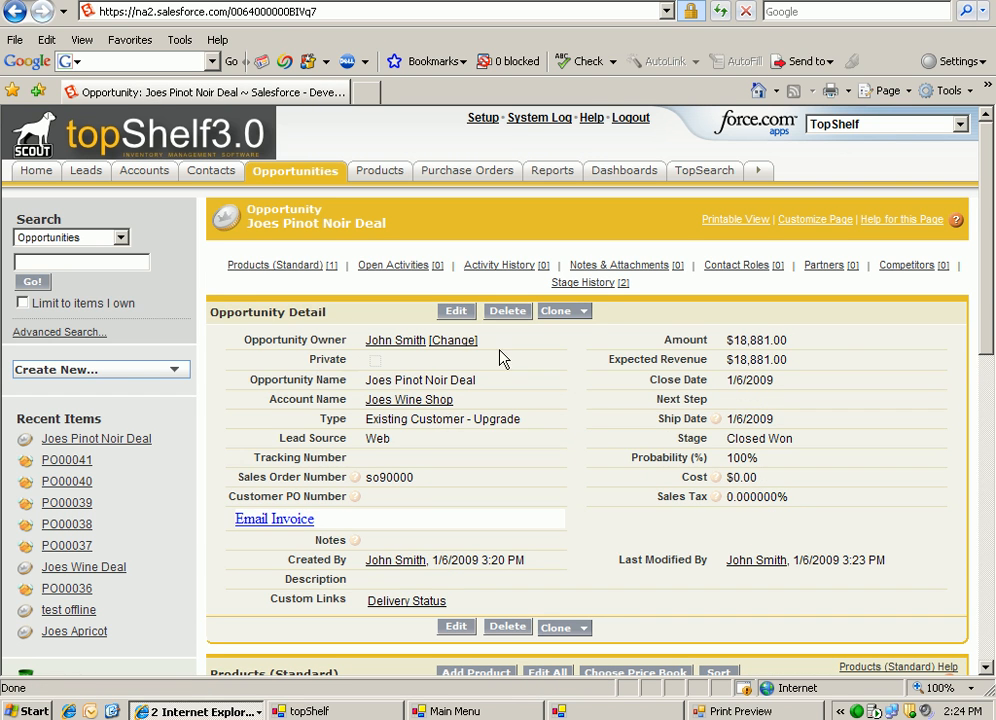
pyautogui.moveTo(985, 285); pyautogui.dragTo(985, 371)
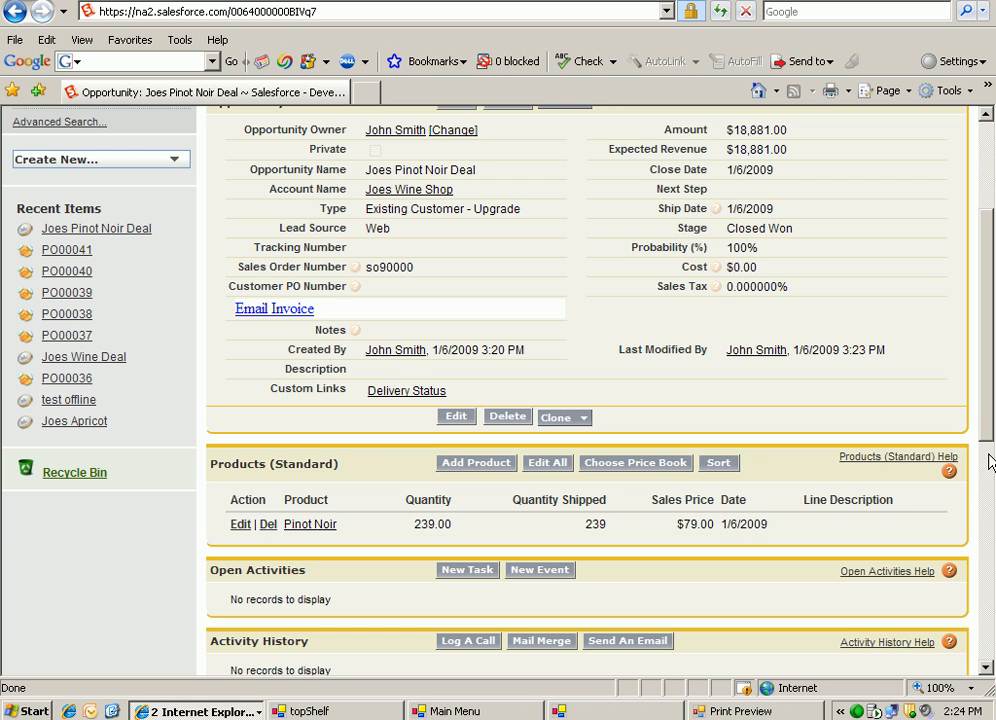
pyautogui.scroll(3, 980, 370)
pyautogui.scroll(2, 980, 370)
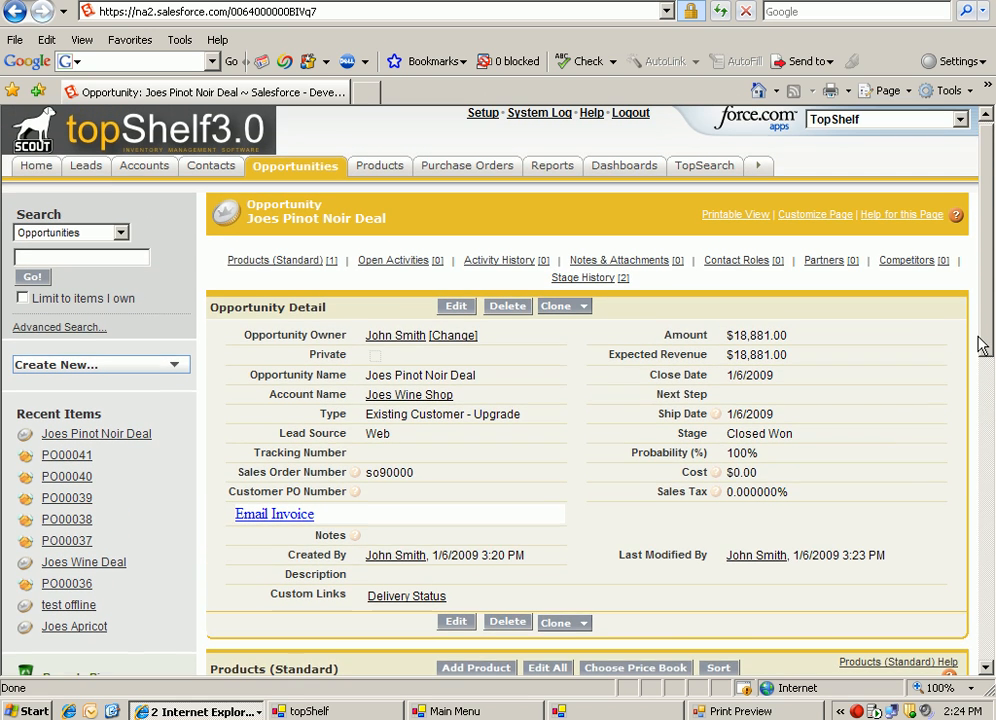
pyautogui.scroll(-1, 980, 350)
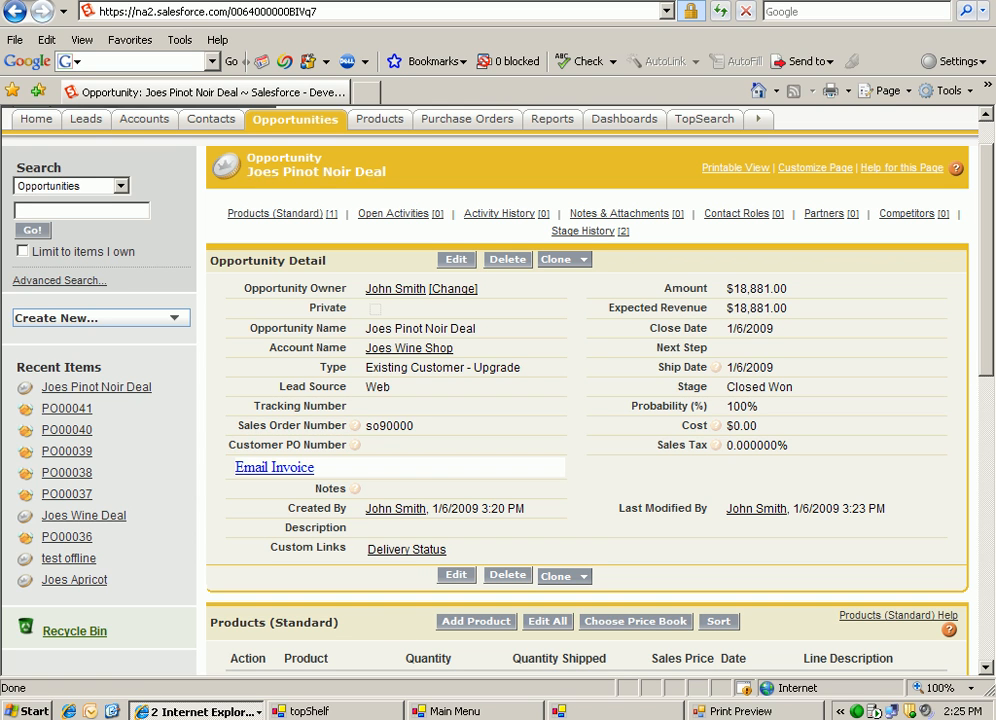
pyautogui.rightClick(862, 712)
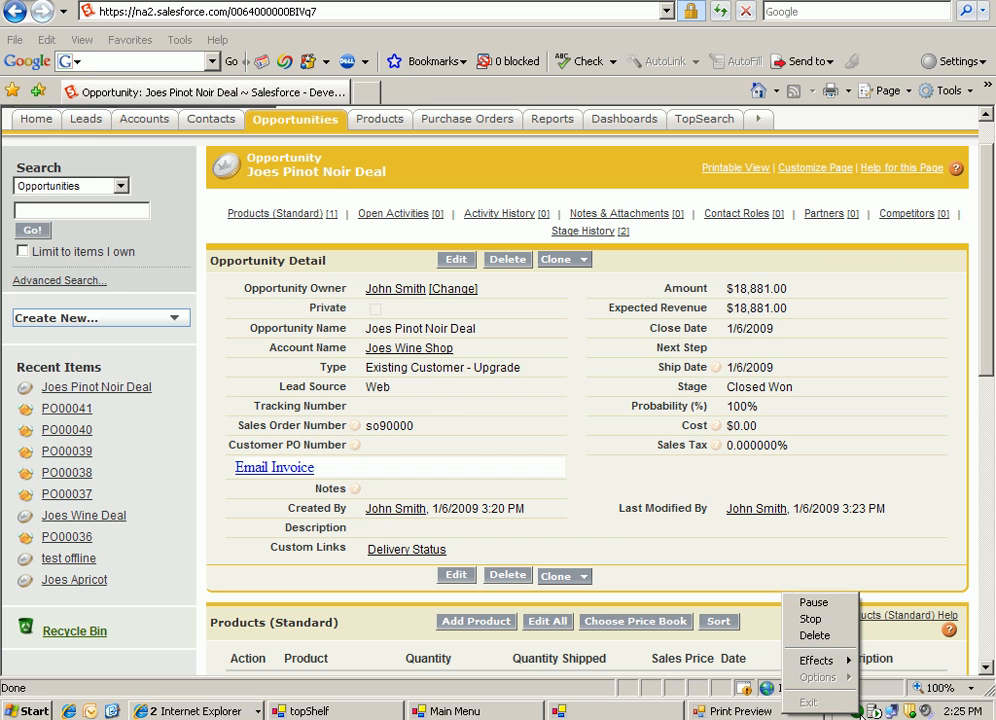